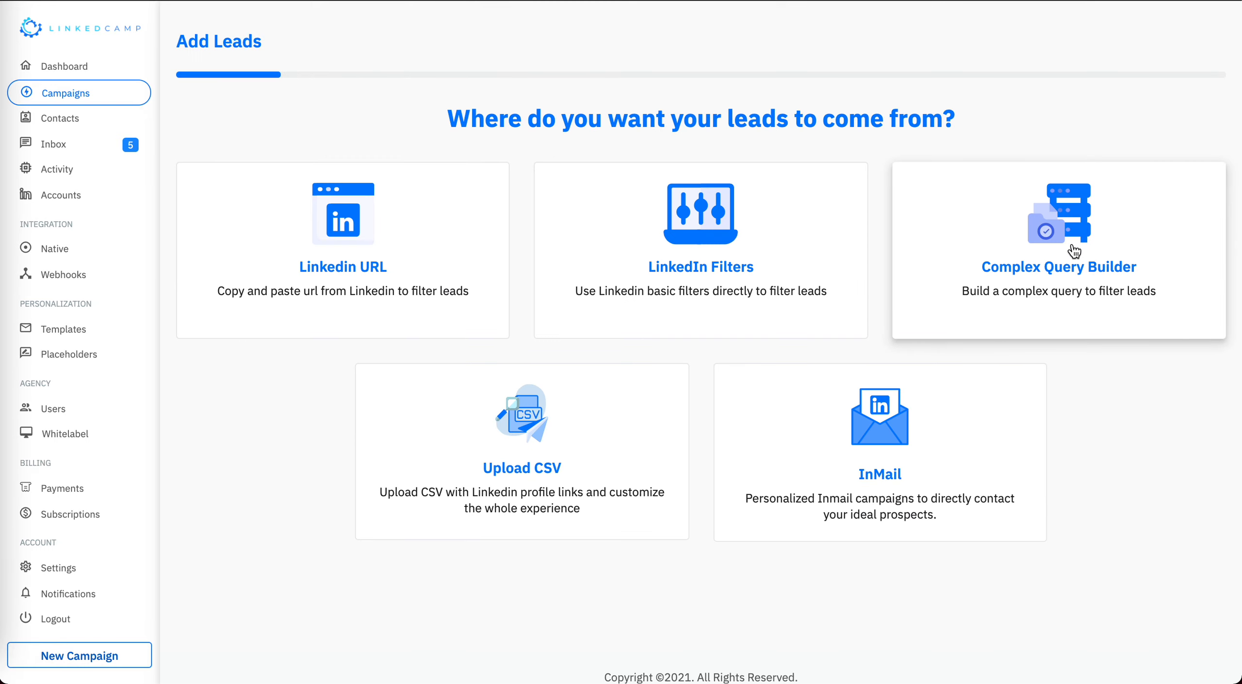
# Step: Preview the Complex Query Builder lead source, and download the sample CSV from the Upload CSV lead source
pyautogui.click(1073, 252)
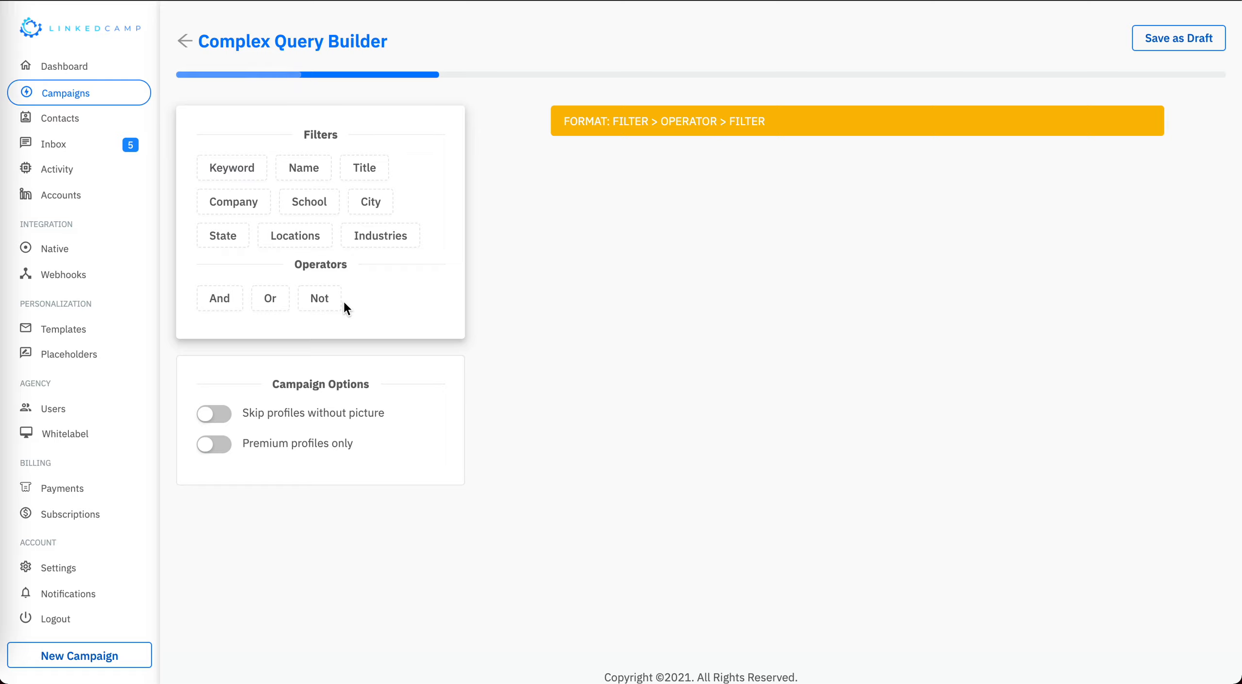
pyautogui.click(184, 48)
pyautogui.click(529, 470)
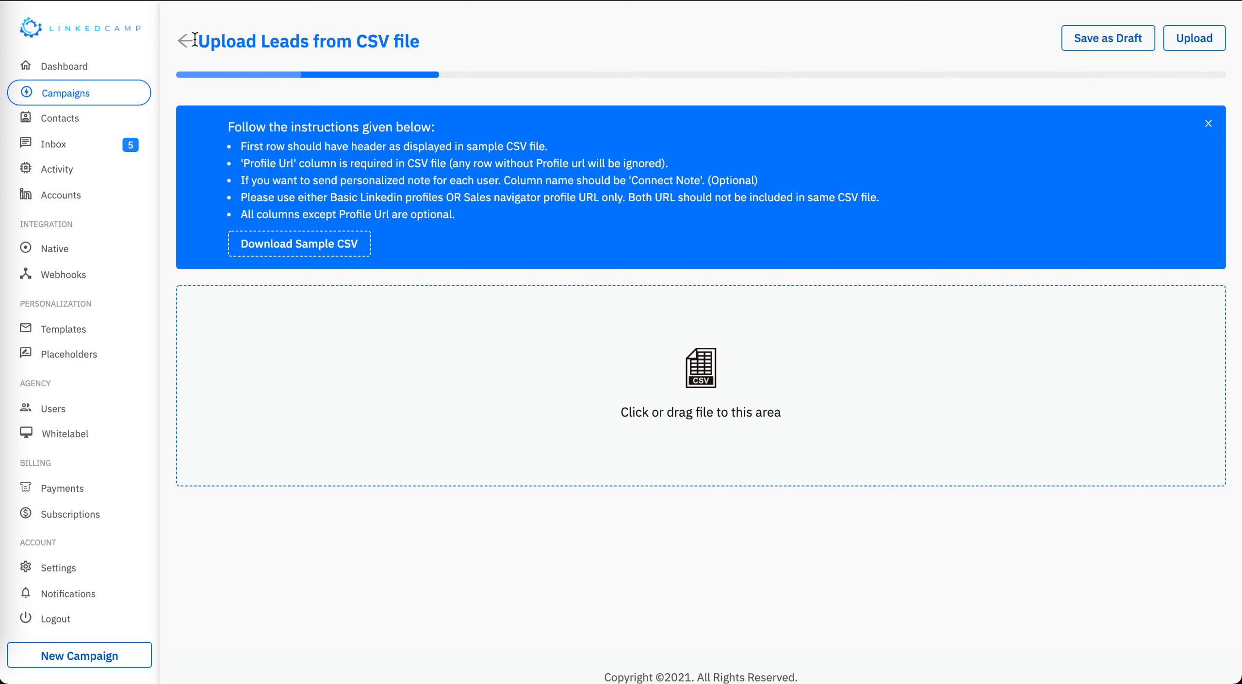
pyautogui.click(323, 246)
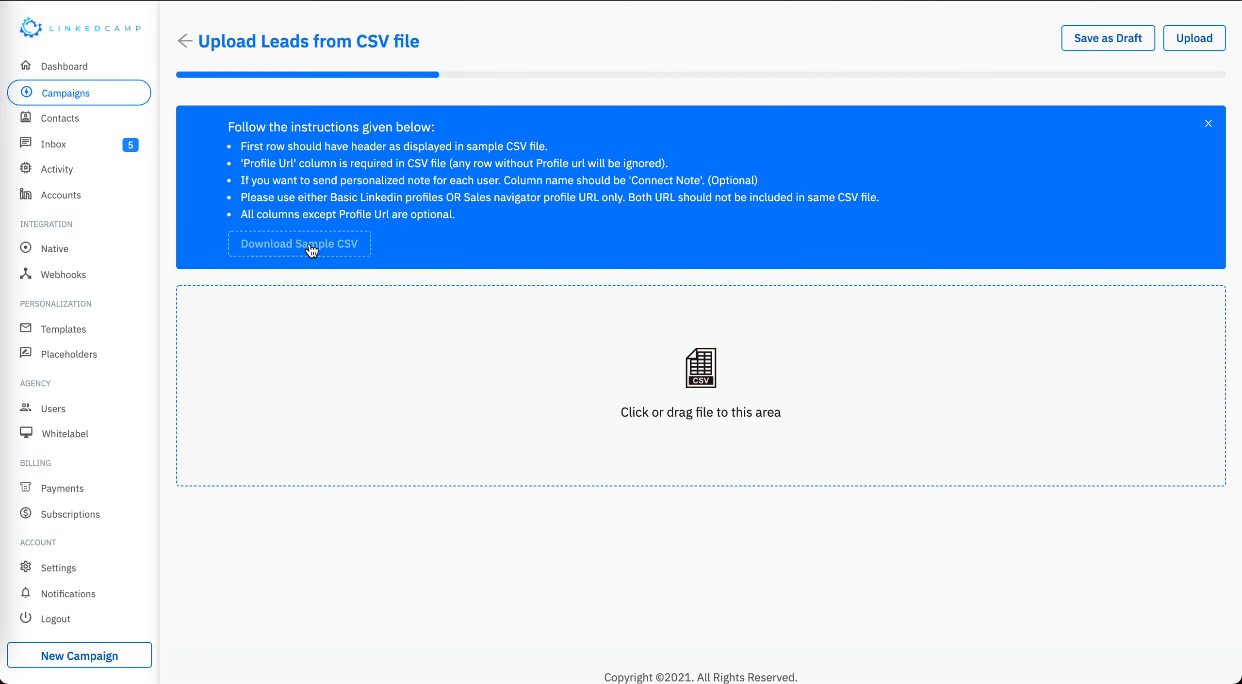
pyautogui.click(185, 40)
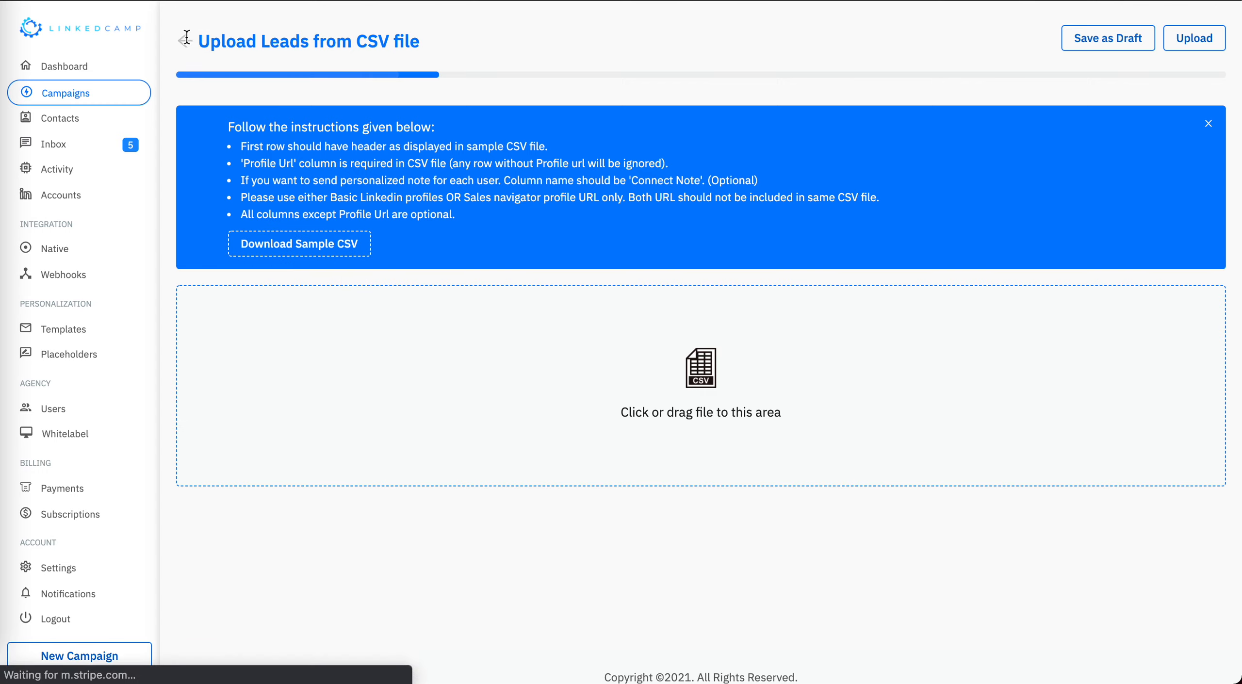
# Step: Look at the InMail lead source's search URL page and return to the lead source choices
pyautogui.click(952, 494)
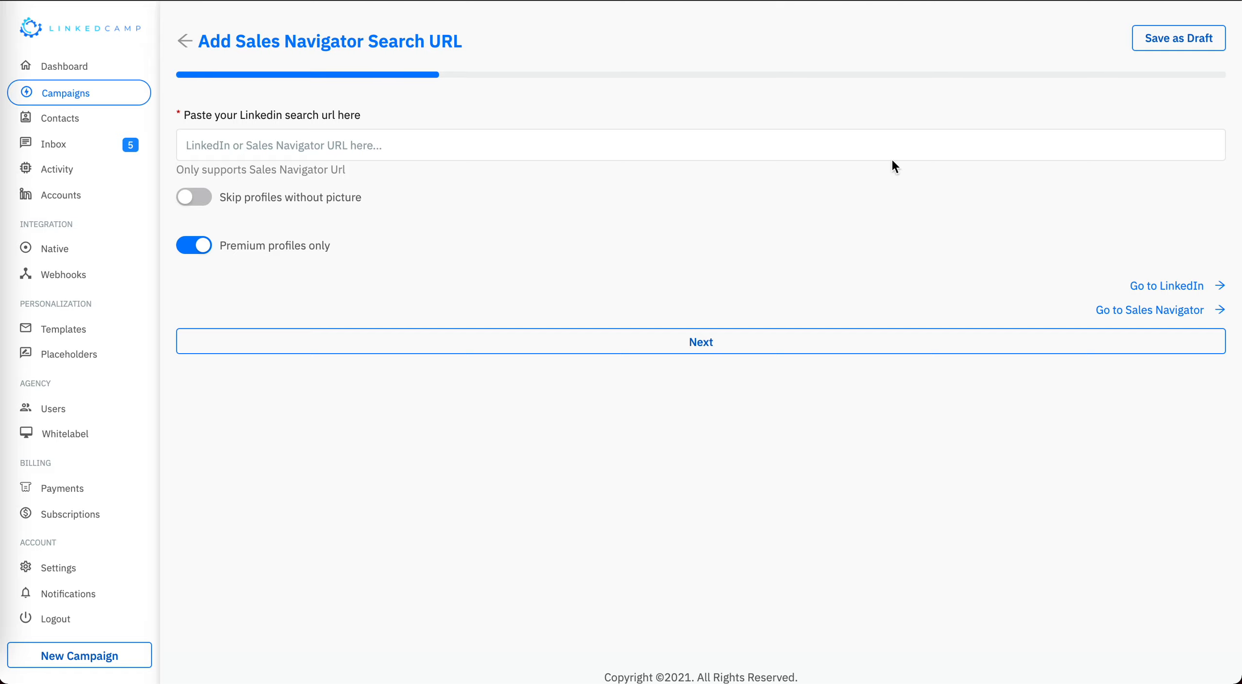
pyautogui.click(865, 141)
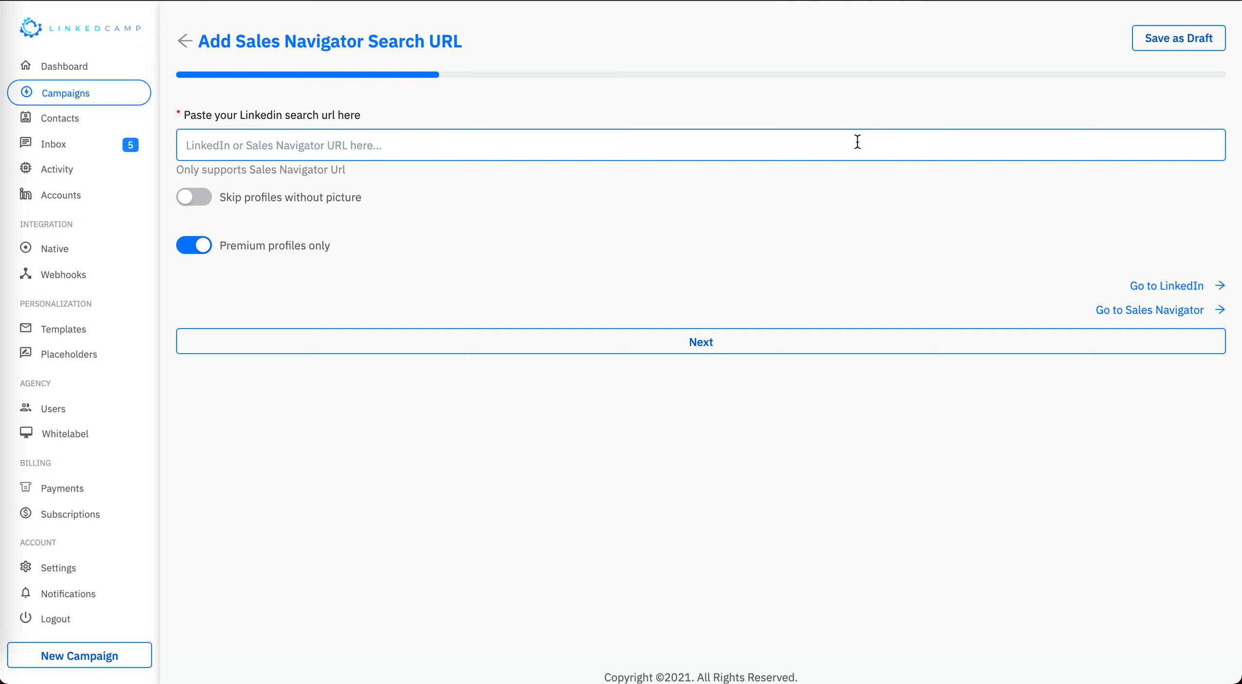
pyautogui.click(186, 43)
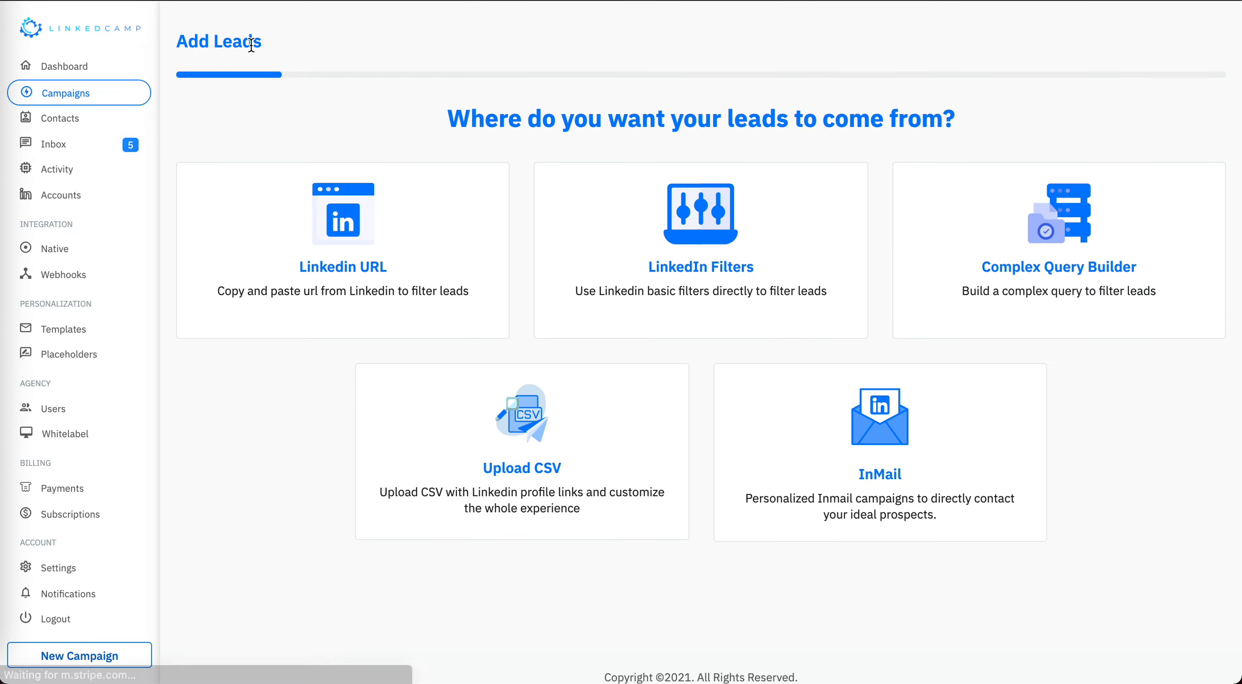
# Step: Choose LinkedIn Filters as lead source with a first name as search keyword, 2nd and 3rd+ connections, and English profile language
pyautogui.click(781, 272)
pyautogui.click(659, 141)
pyautogui.write('John')
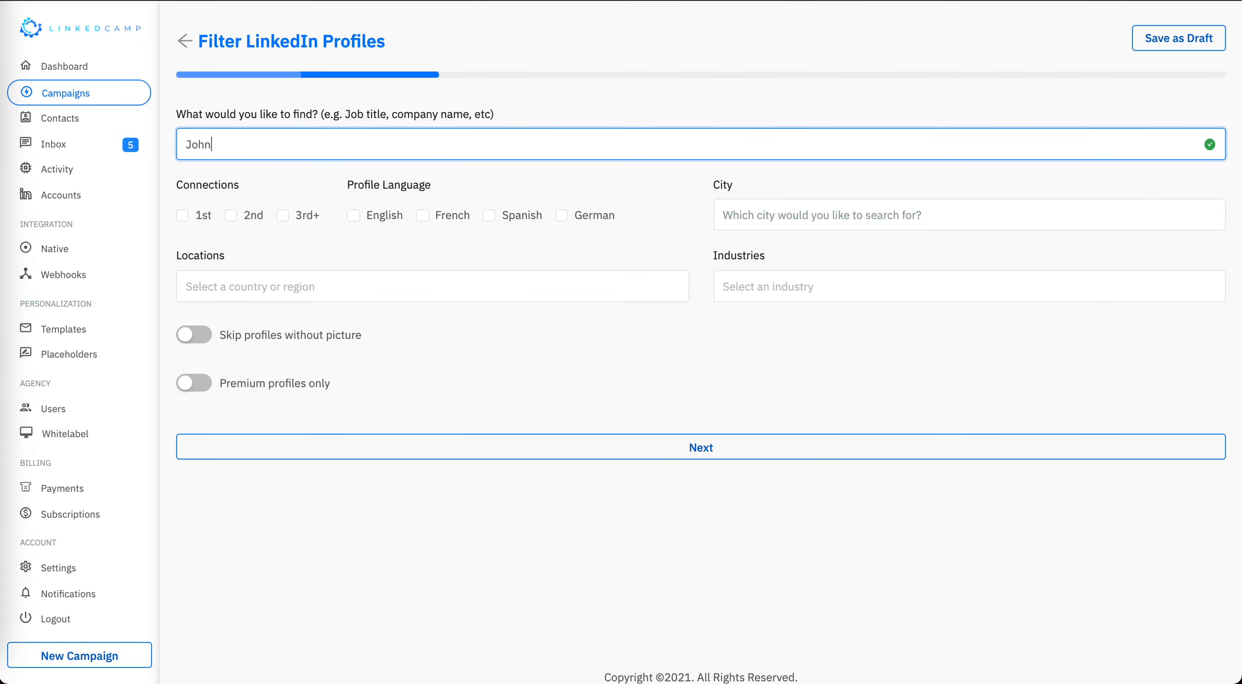
pyautogui.click(238, 213)
pyautogui.click(288, 217)
pyautogui.click(354, 215)
# Step: Filter the leads by the city Los Angeles and the location United States of America
pyautogui.click(841, 216)
pyautogui.write('Lo')
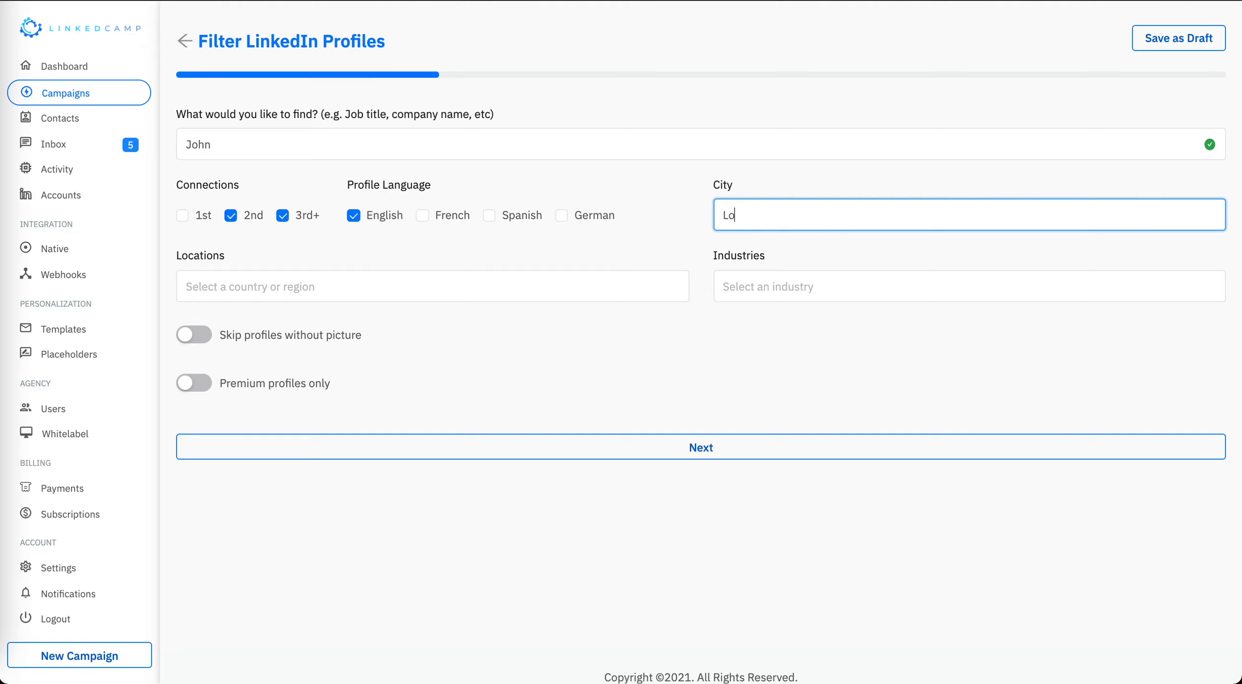
pyautogui.write('s Angeles')
pyautogui.click(610, 278)
pyautogui.write('unit')
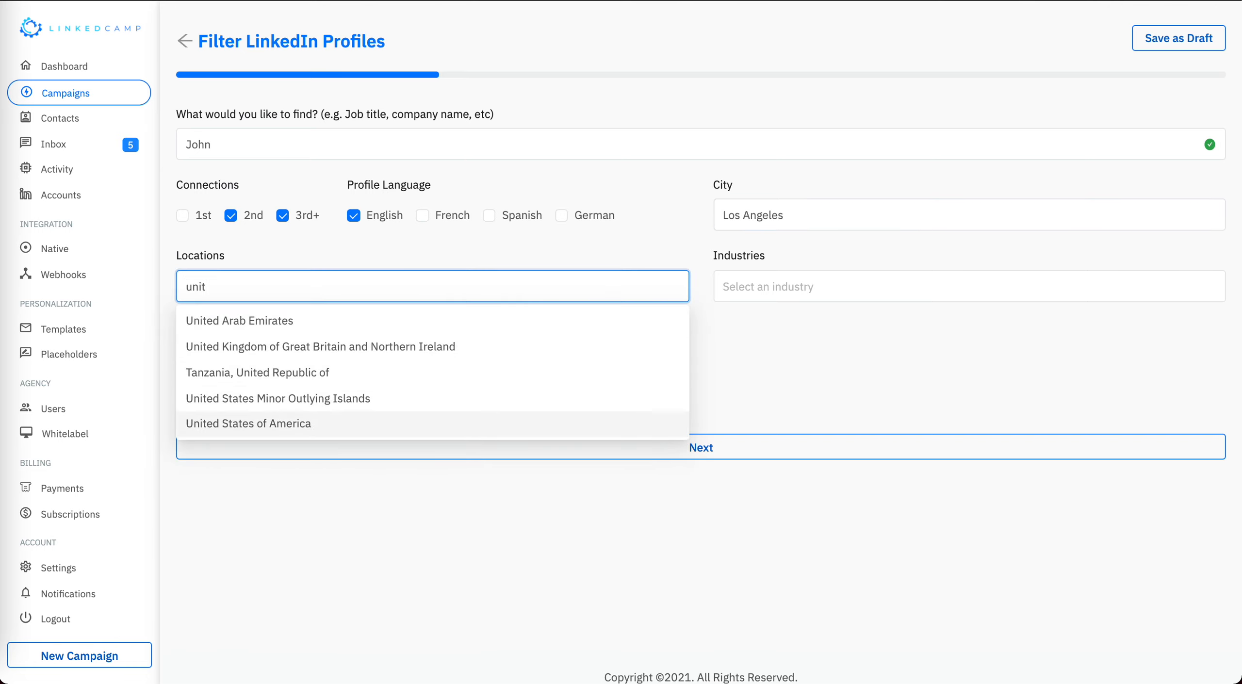
pyautogui.press('Return')
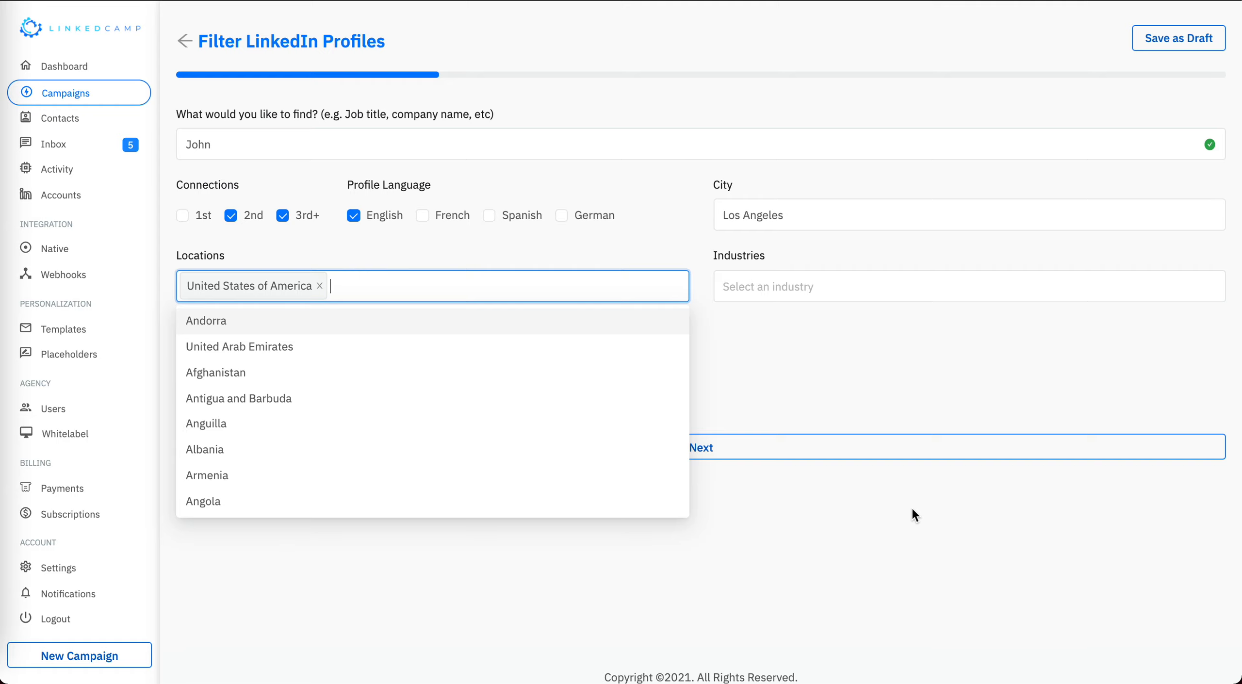
# Step: Filter by the Information Technology & Services industry and continue to sequence creation
pyautogui.click(917, 284)
pyautogui.write('info')
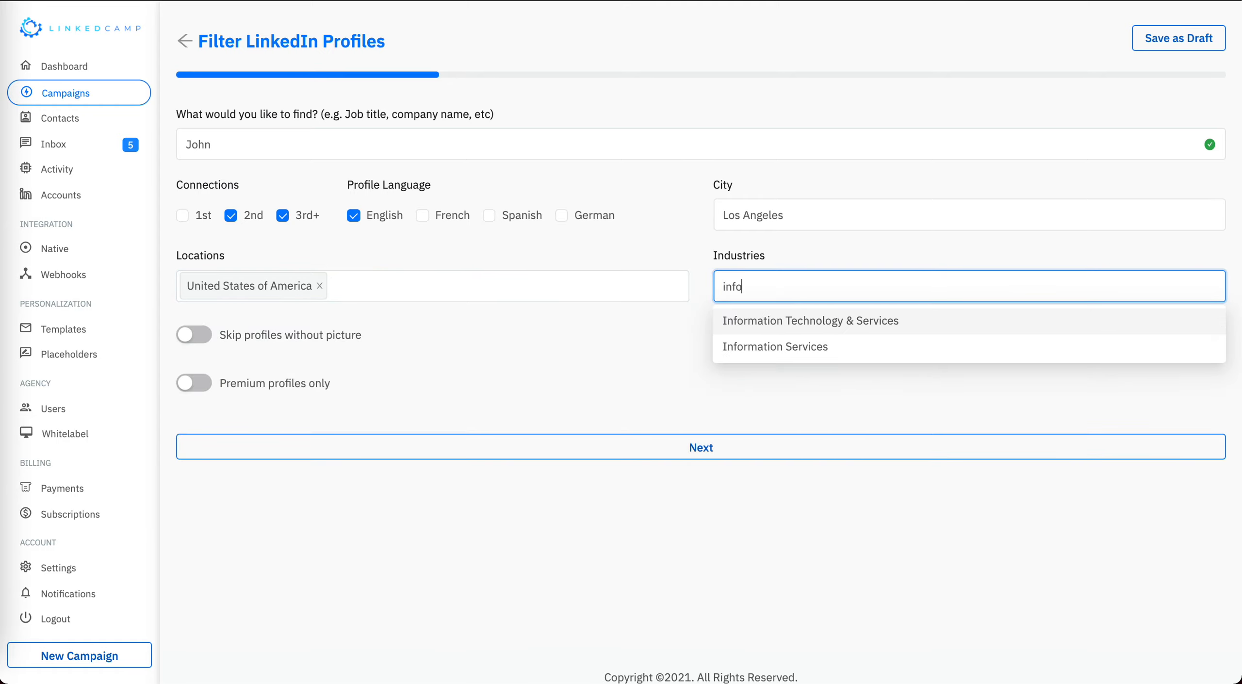
pyautogui.press('Return')
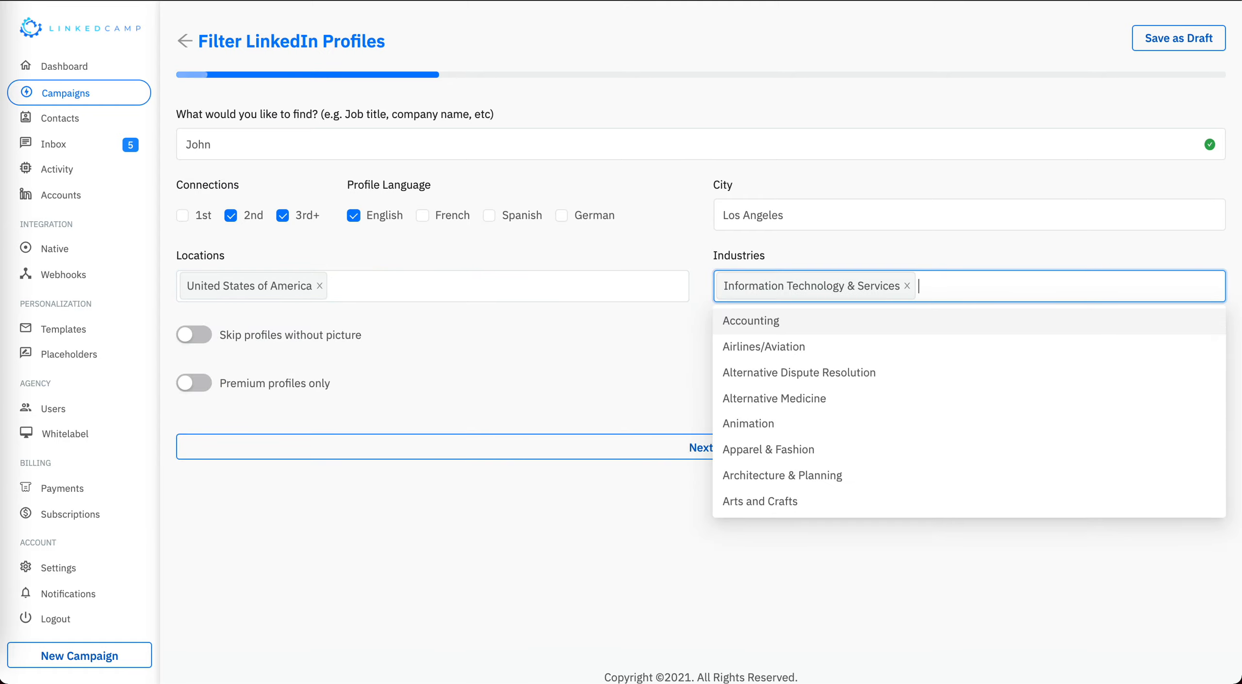
pyautogui.click(541, 384)
pyautogui.click(713, 448)
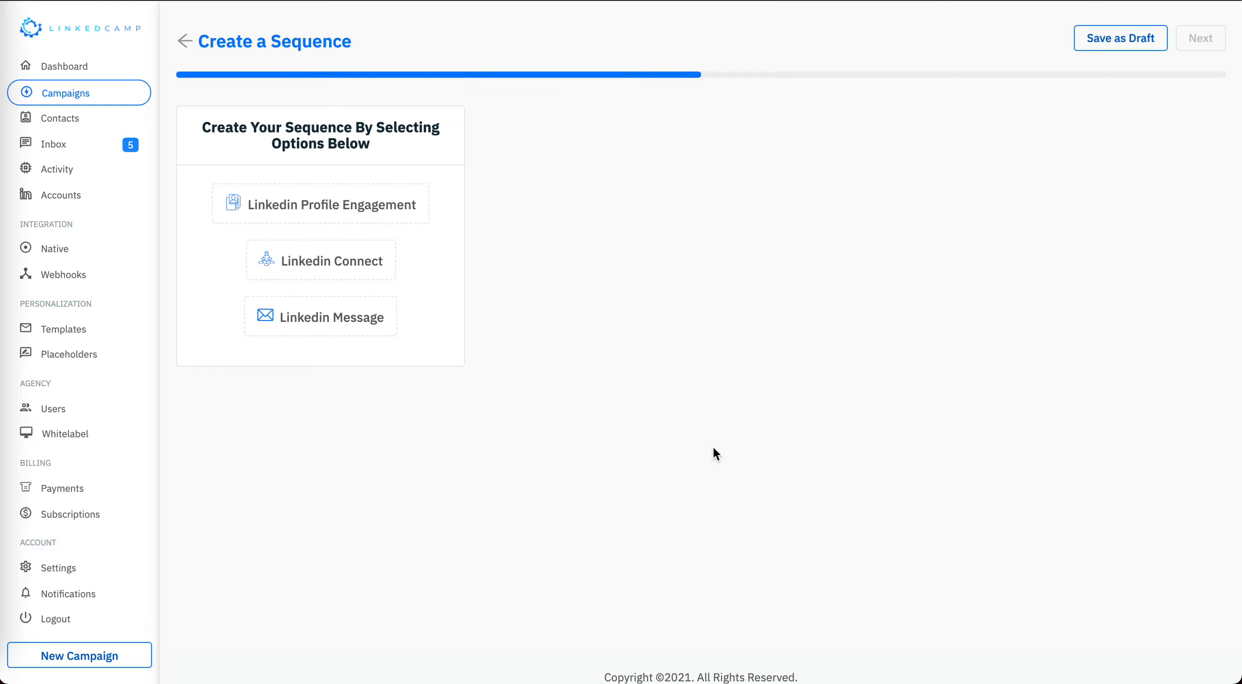
# Step: Build the sequence from a LinkedIn Profile Engagement step, a LinkedIn Connect step and two LinkedIn Message steps
pyautogui.click(342, 214)
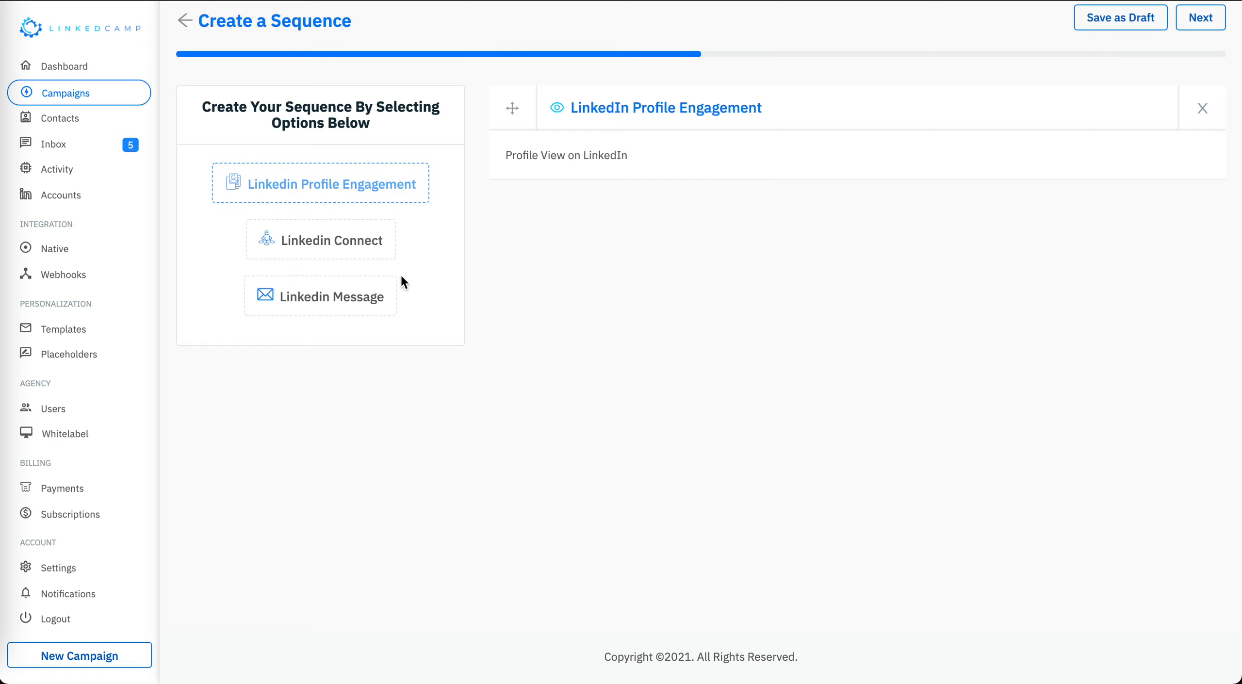
pyautogui.click(357, 242)
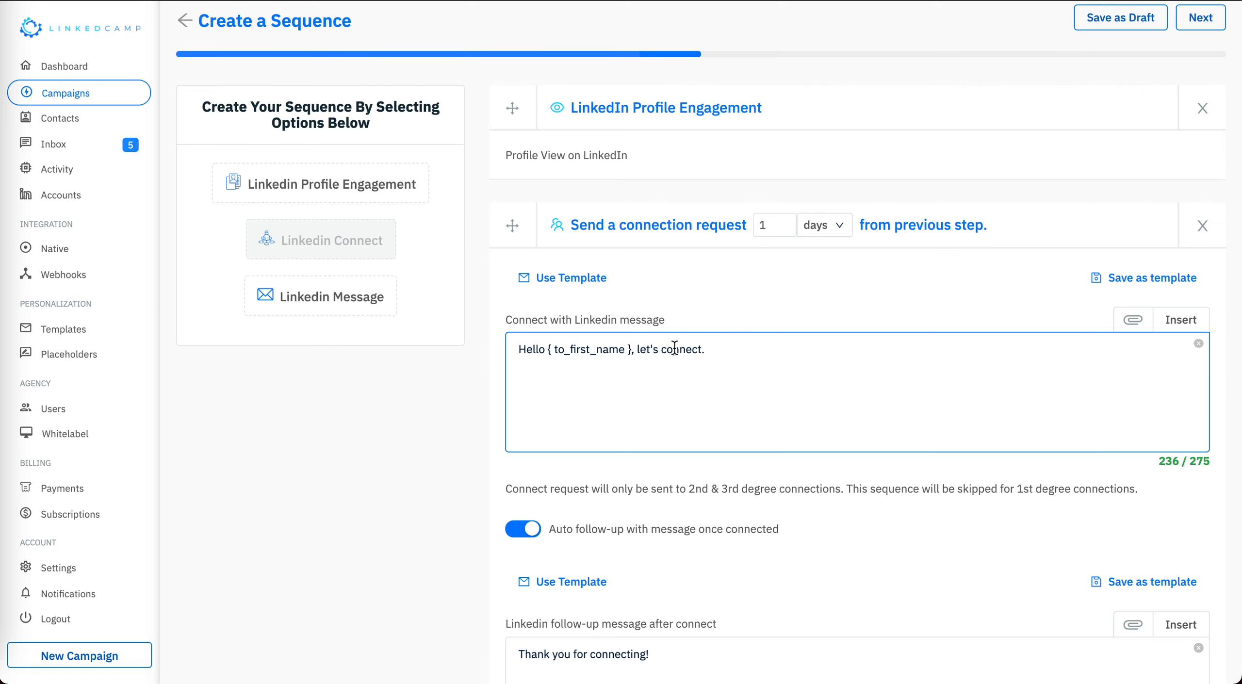
pyautogui.click(349, 301)
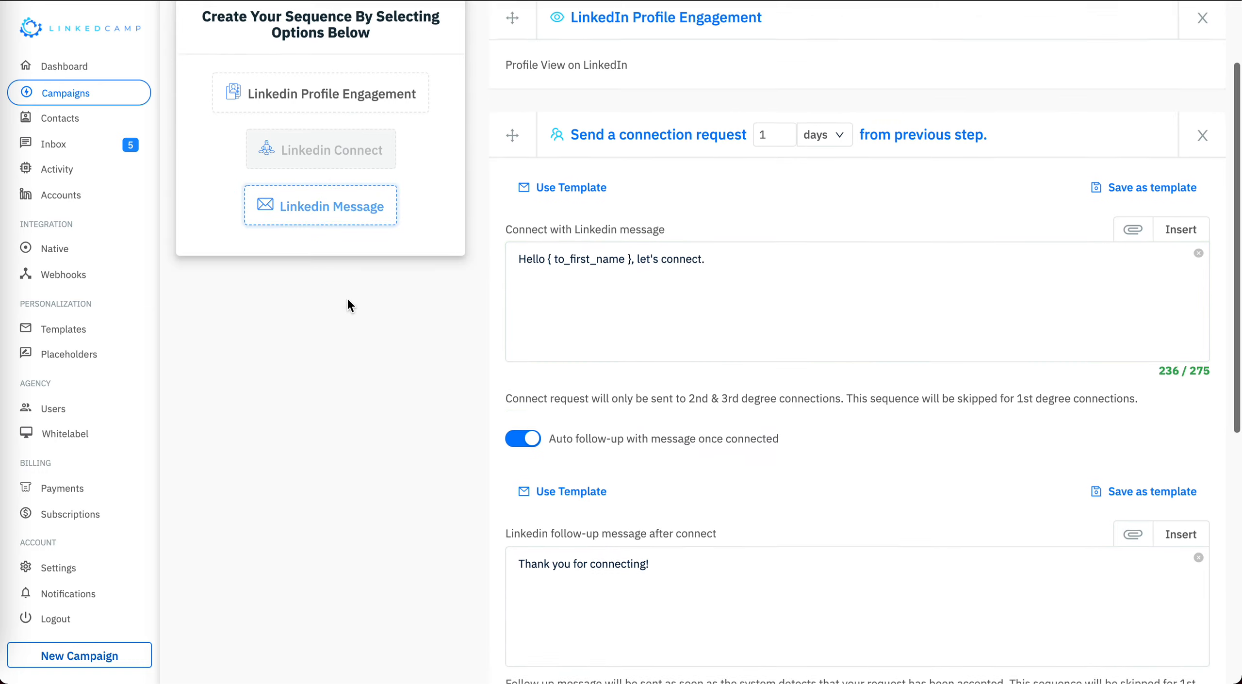
pyautogui.scroll(-5, 666, 508)
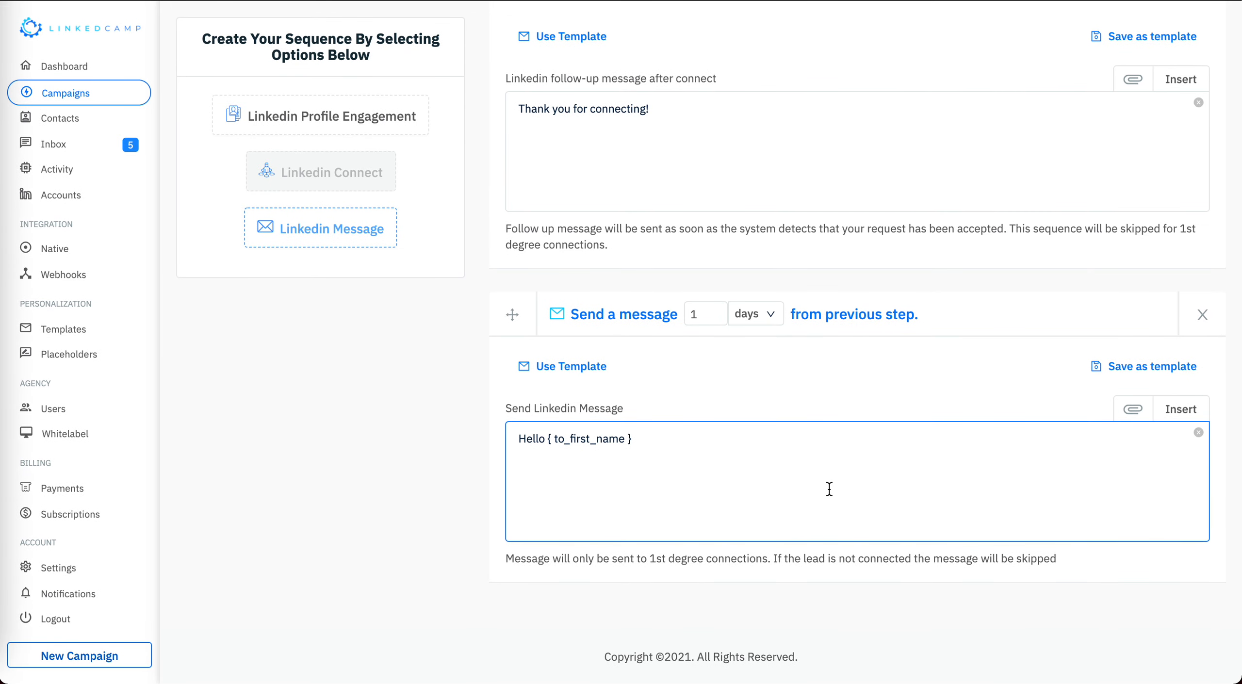
pyautogui.click(819, 397)
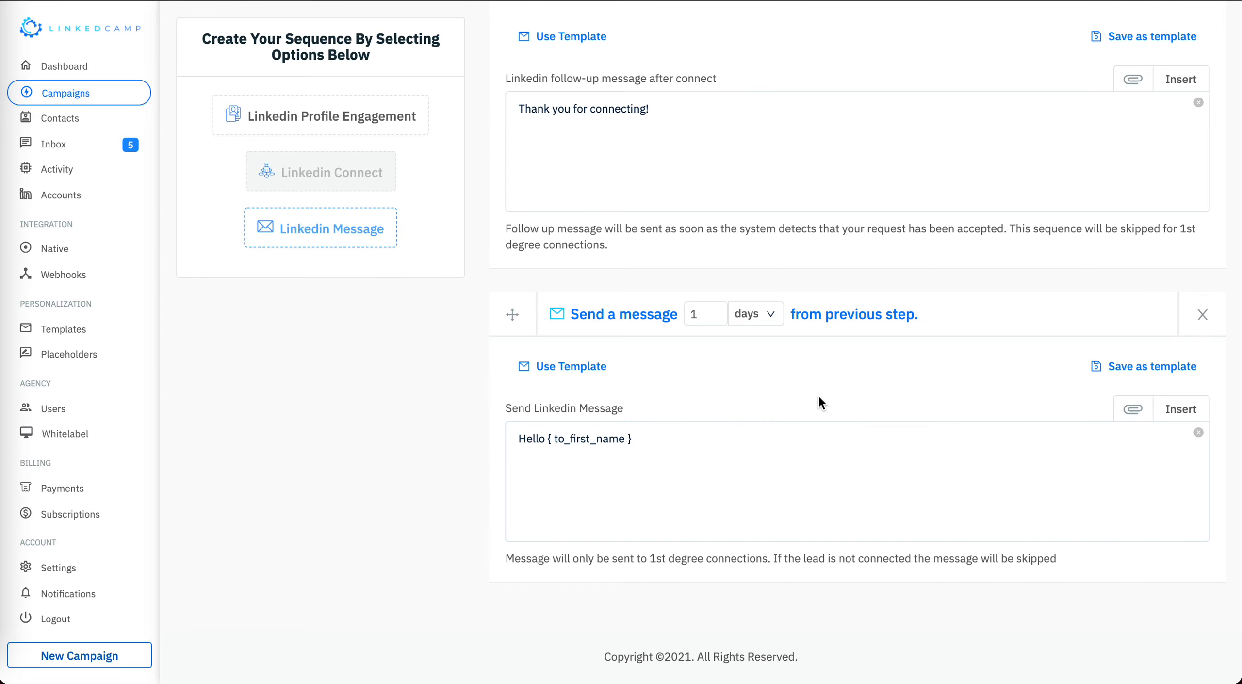
pyautogui.click(371, 233)
pyautogui.scroll(-5, 968, 529)
# Step: Set the connection request's delay to 5 hours from the previous step
pyautogui.scroll(10, 971, 532)
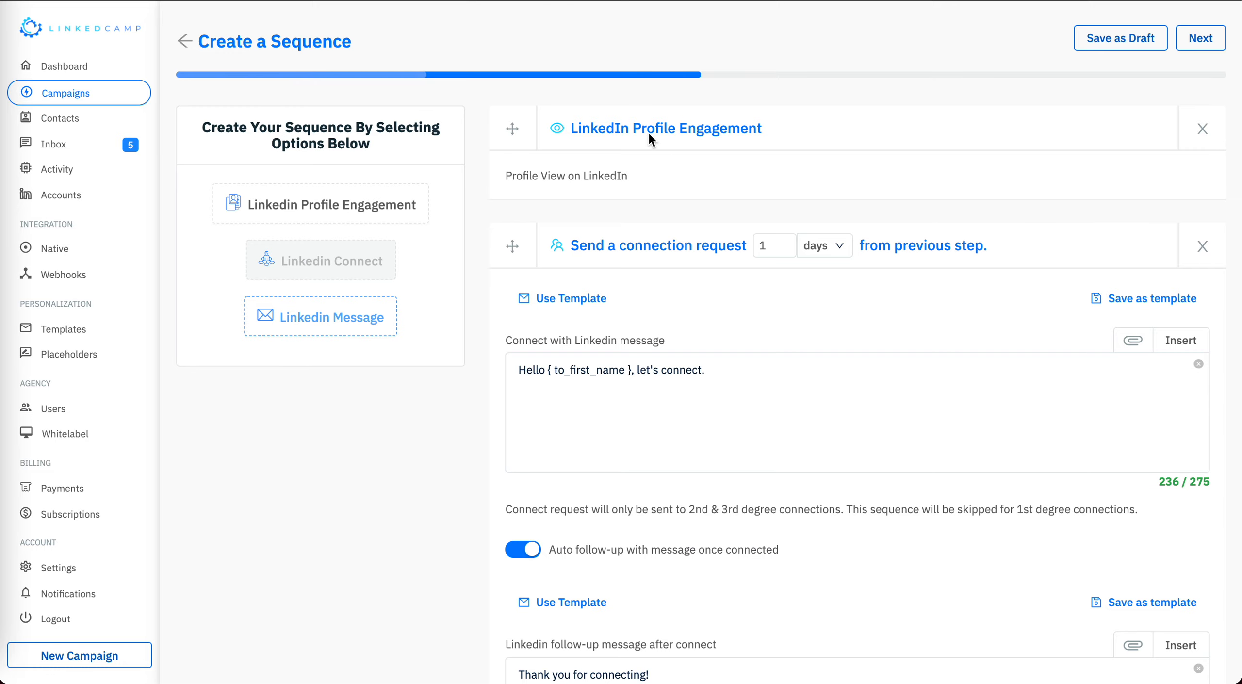
pyautogui.click(778, 246)
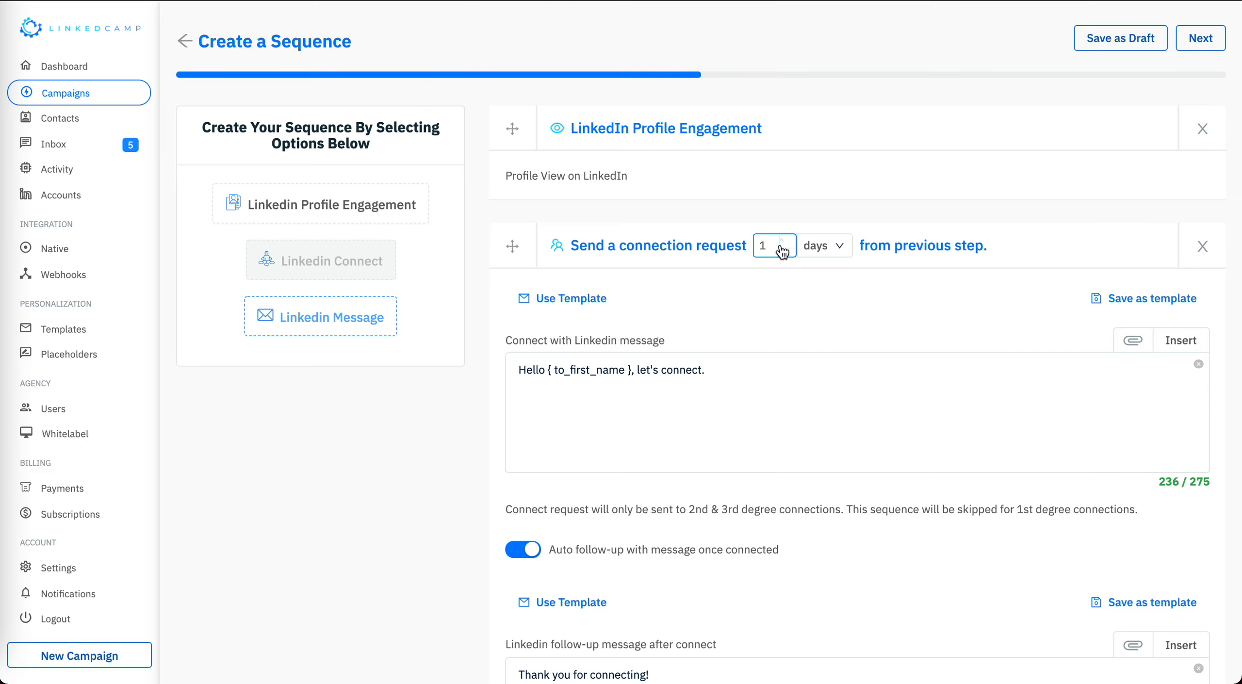
pyautogui.click(821, 246)
pyautogui.click(825, 300)
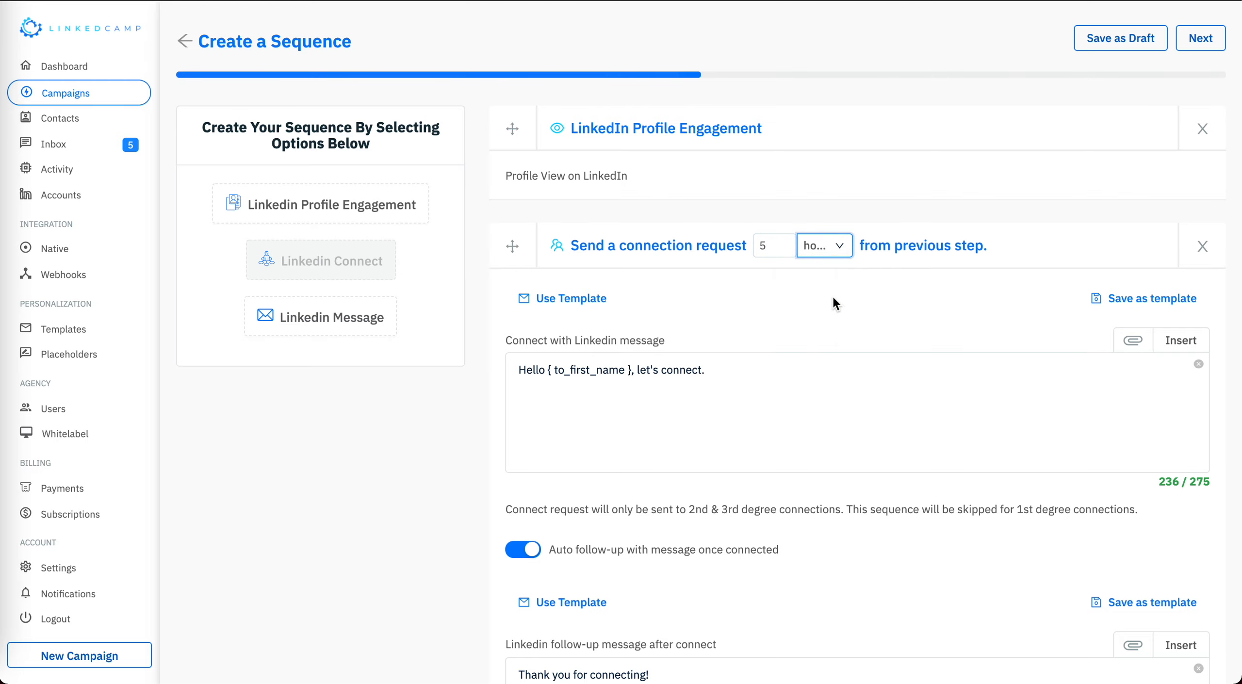
pyautogui.click(872, 393)
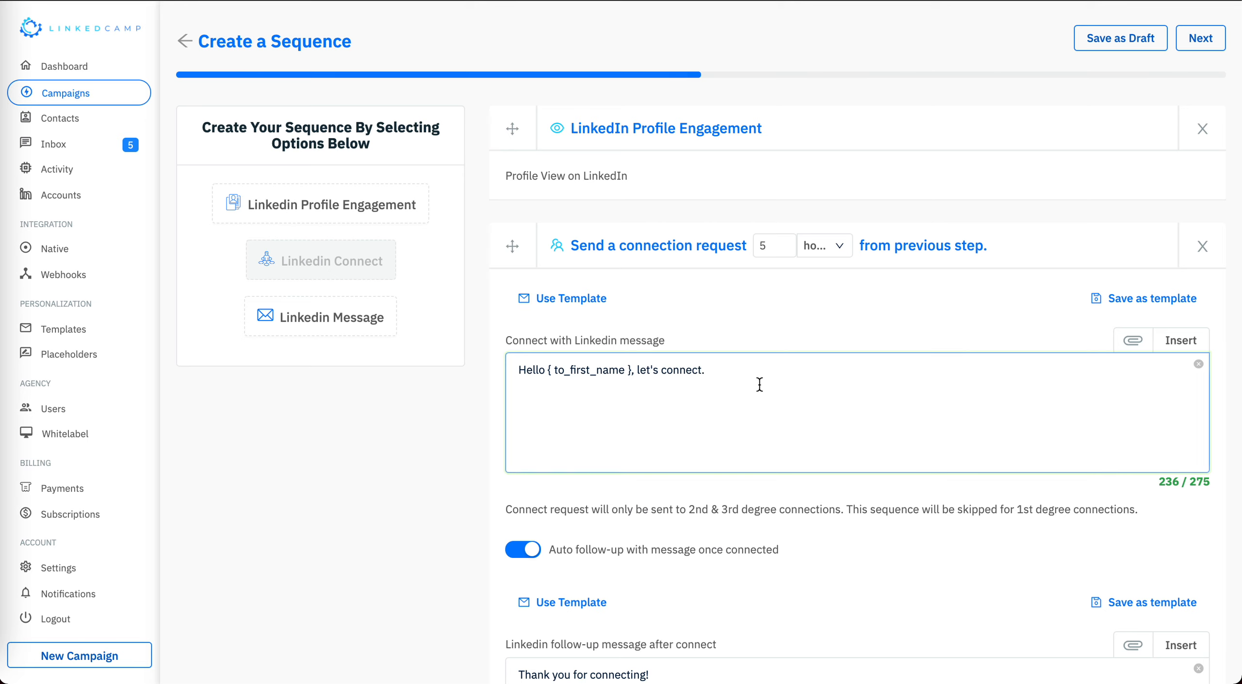
# Step: Fill the follow-up message after connect with the generic template "Followup message"
pyautogui.scroll(-7, 763, 383)
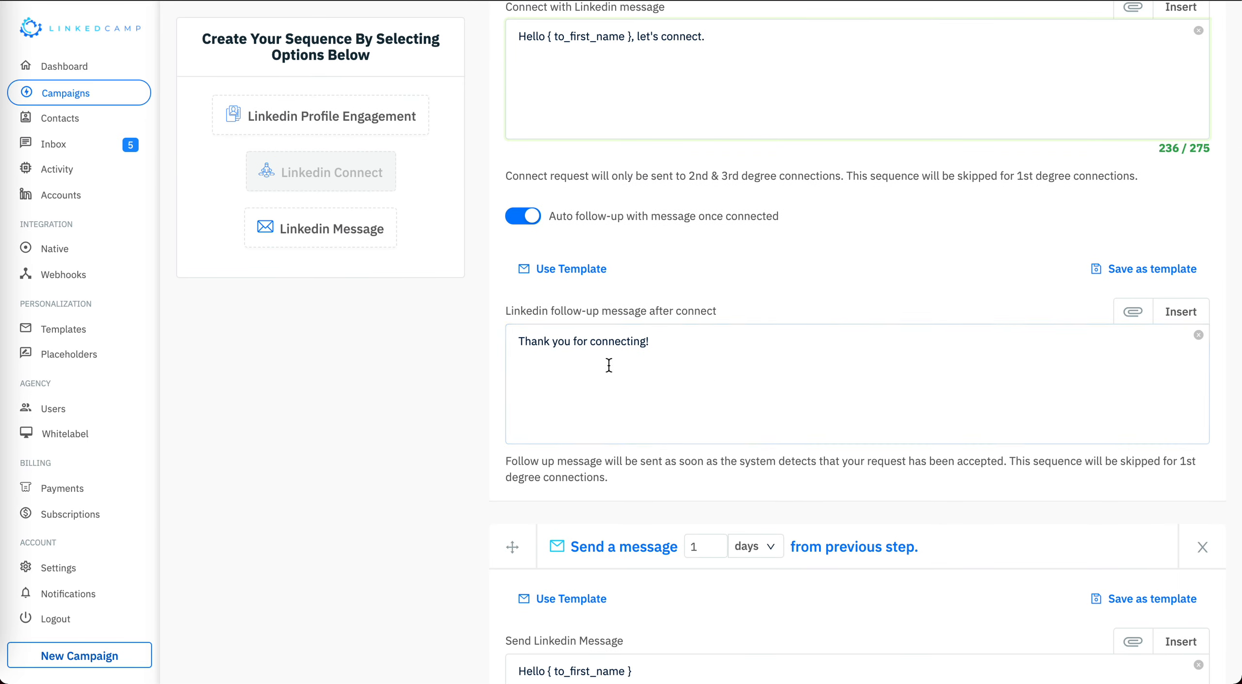
pyautogui.tripleClick(691, 339)
pyautogui.click(691, 339)
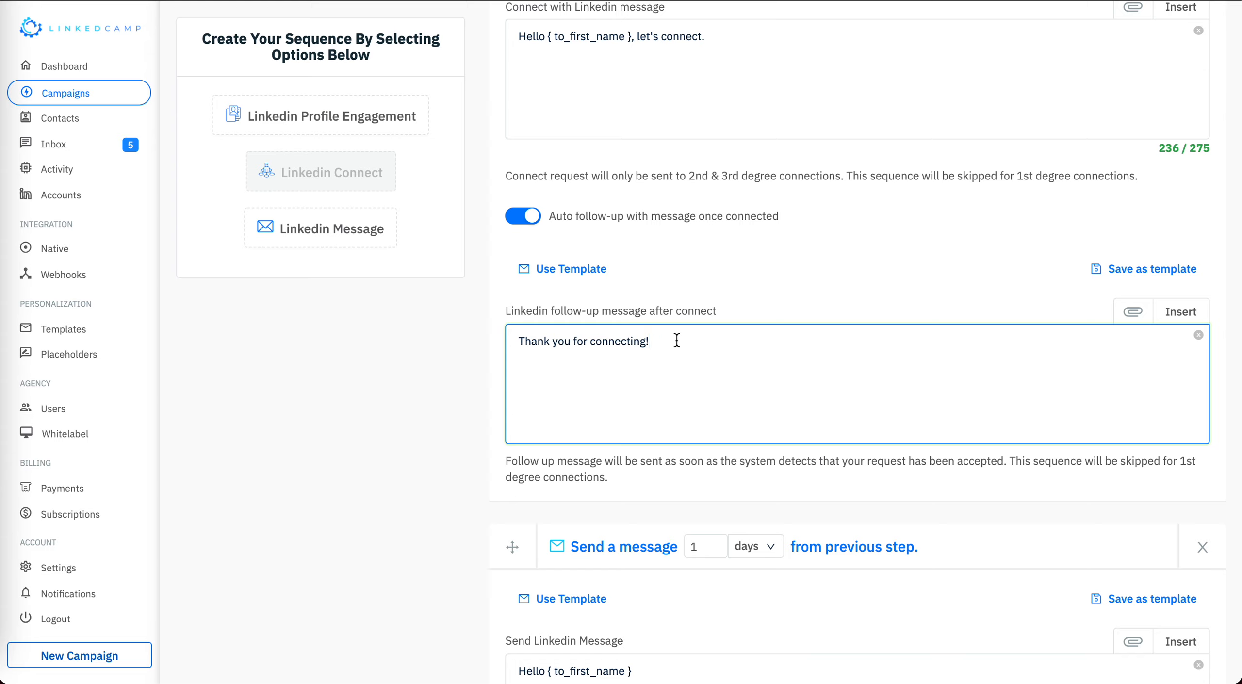
pyautogui.click(1195, 316)
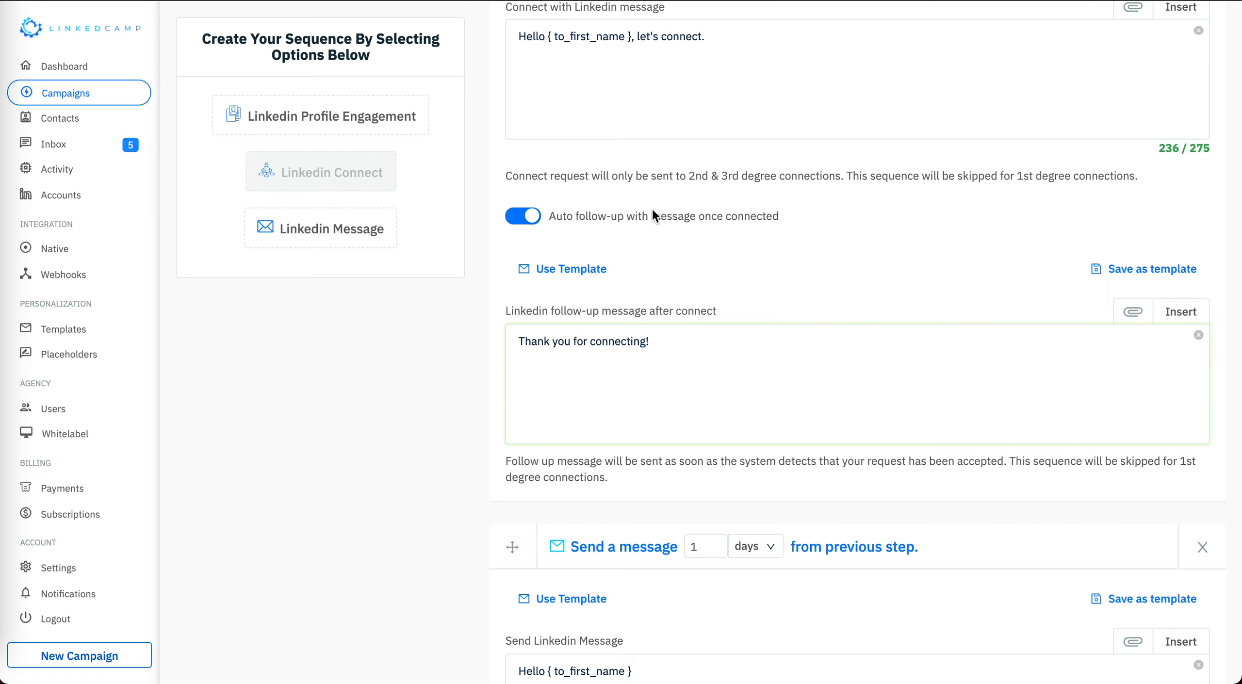
pyautogui.click(585, 270)
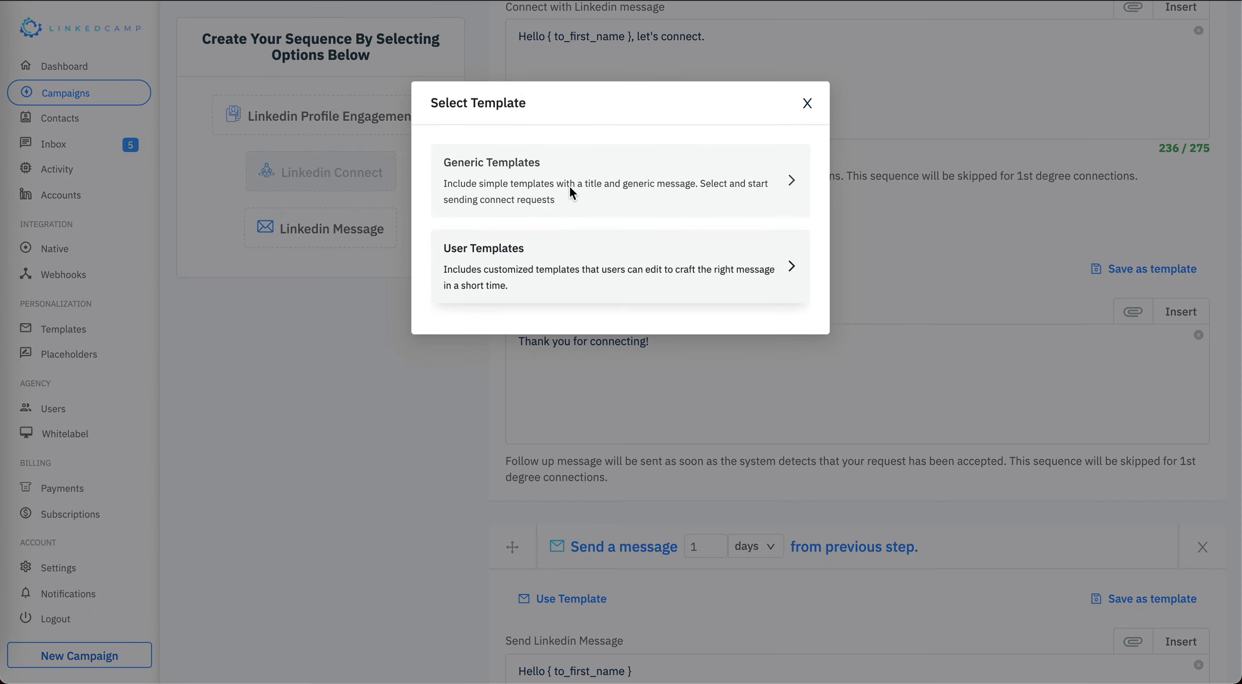
pyautogui.click(569, 184)
pyautogui.click(487, 289)
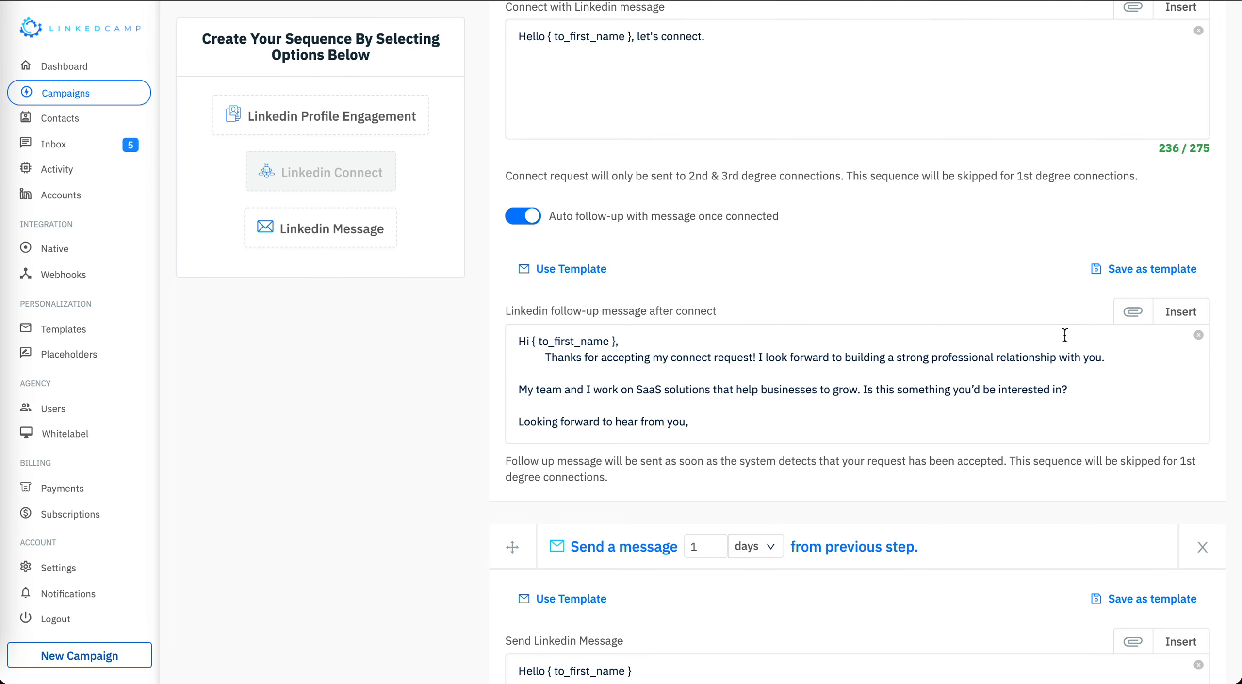
# Step: Set the first LinkedIn message's delay to 2 days and fill it with the generic template "Followup Pitch"
pyautogui.scroll(-8, 1036, 493)
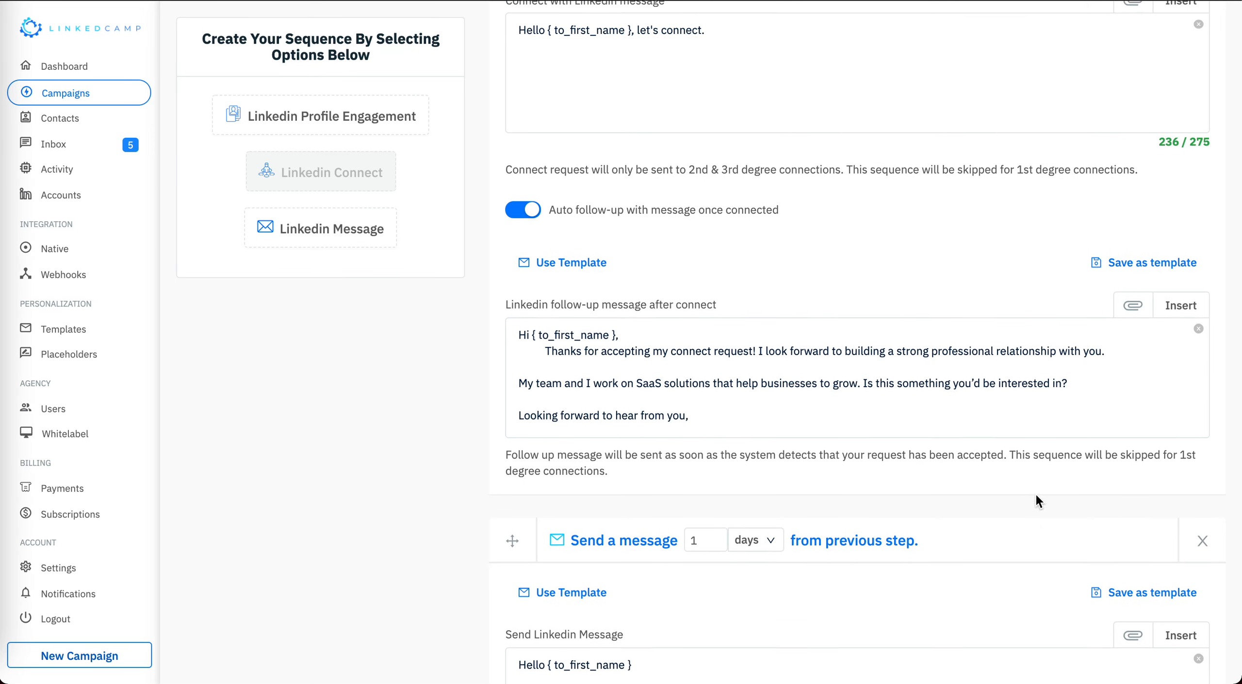
pyautogui.scroll(-1, 1036, 493)
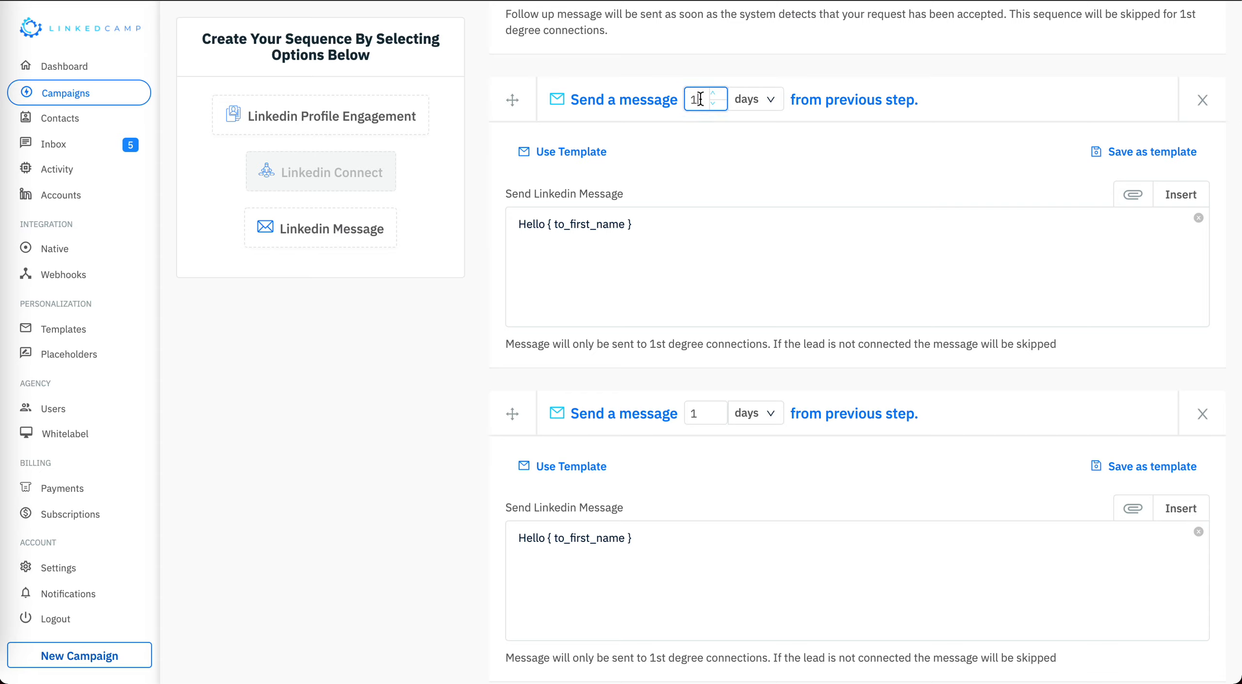
pyautogui.click(570, 152)
pyautogui.click(571, 161)
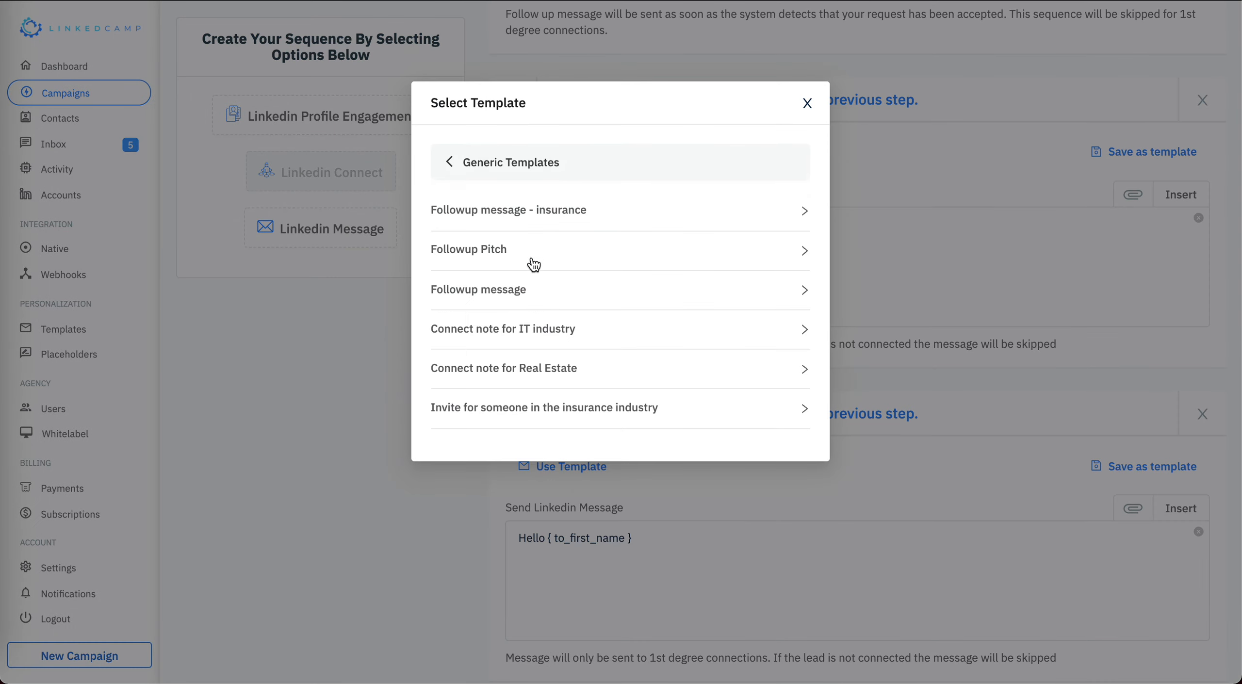
pyautogui.click(489, 252)
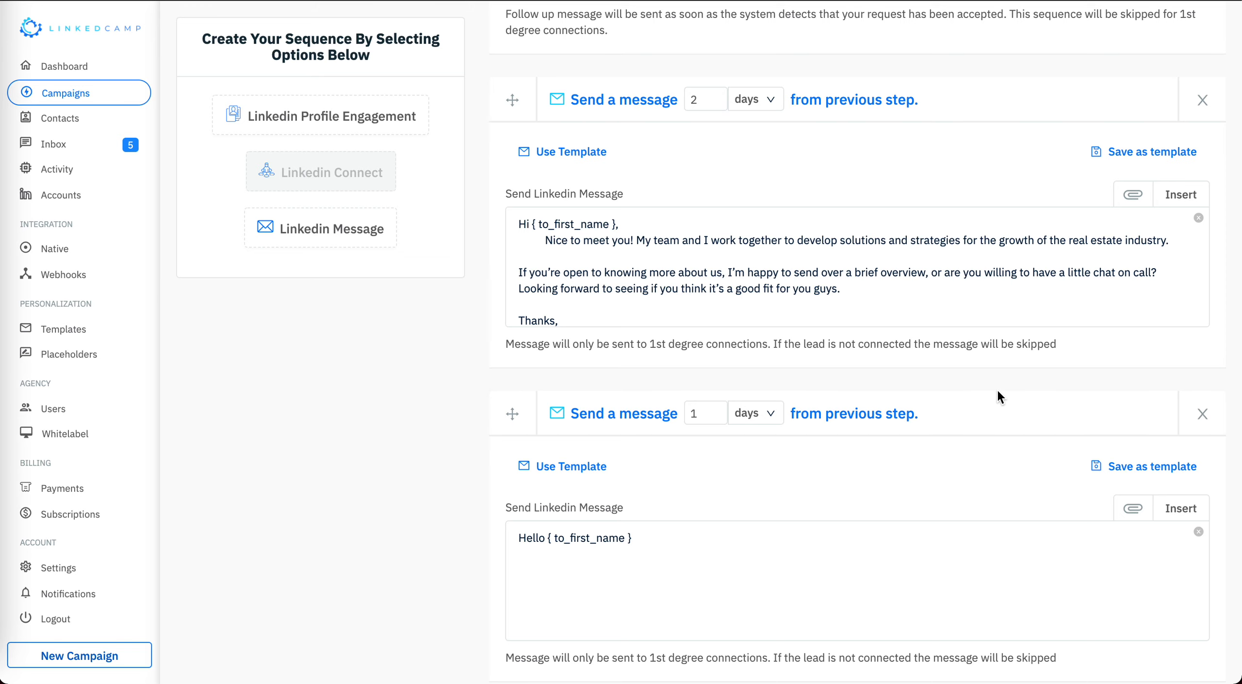
# Step: Set the last LinkedIn message's delay to 4 days and fill it with the generic template "Invite Template for IT Industry"
pyautogui.scroll(-3, 996, 397)
pyautogui.click(699, 314)
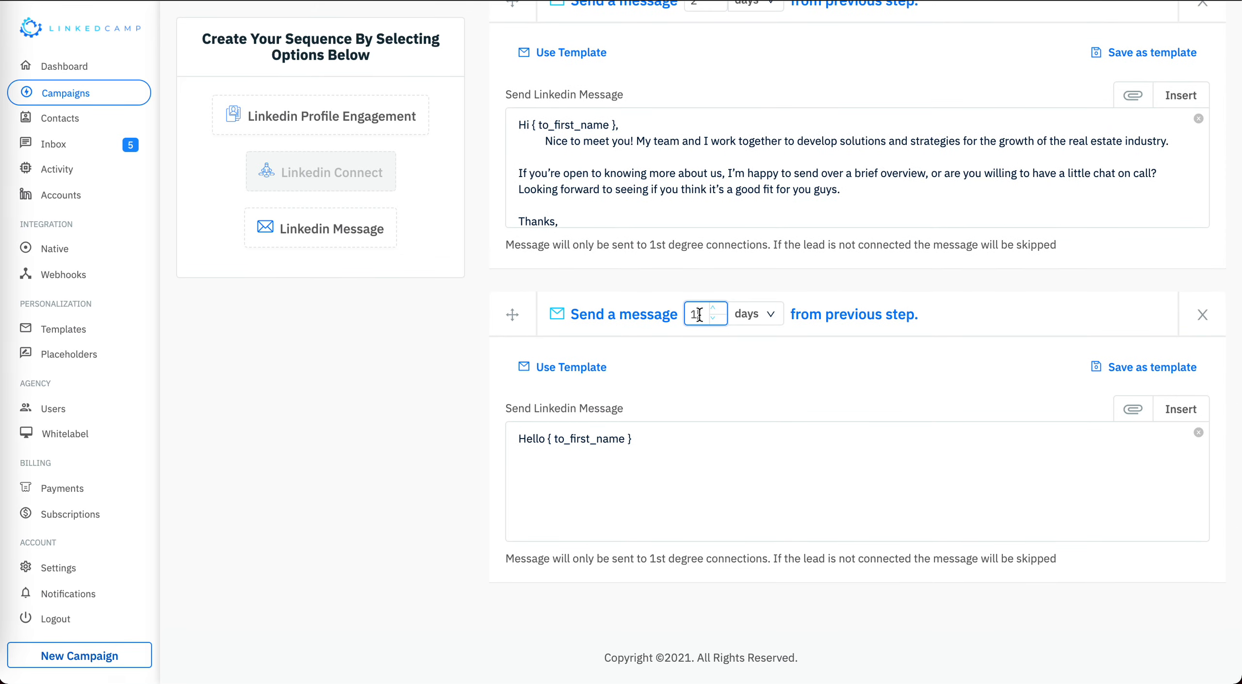
pyautogui.click(713, 436)
pyautogui.click(562, 367)
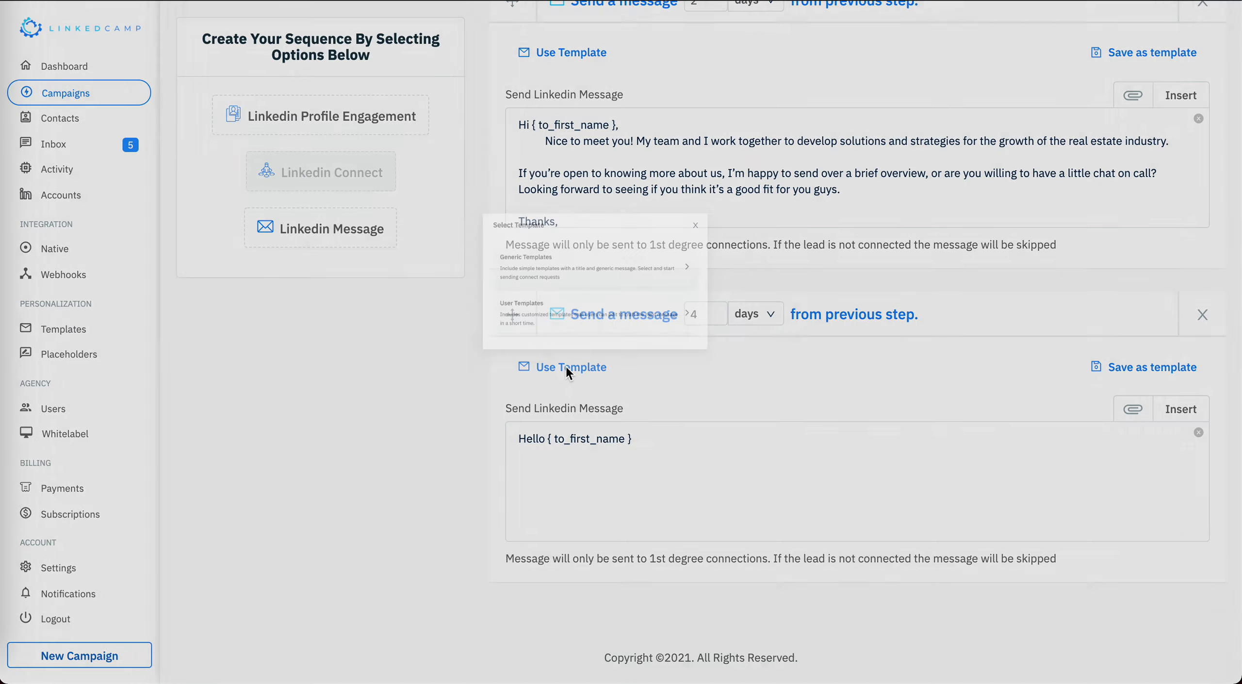
pyautogui.click(590, 194)
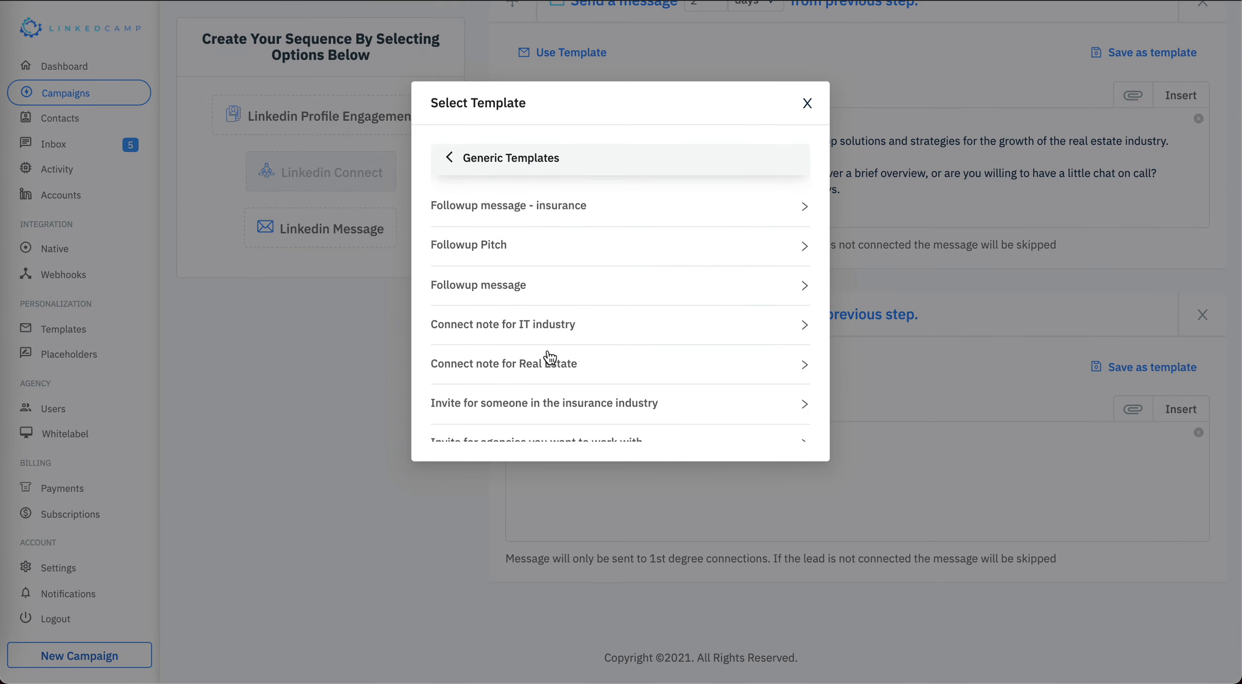
pyautogui.scroll(-5, 544, 368)
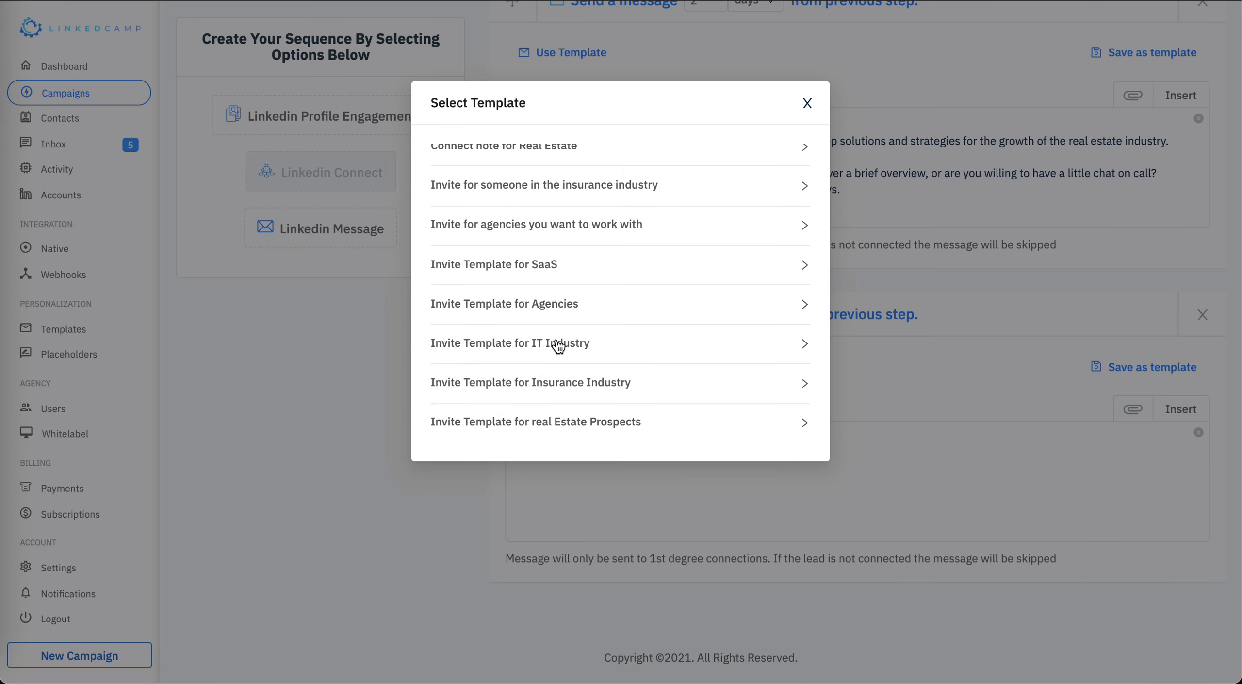
pyautogui.click(559, 345)
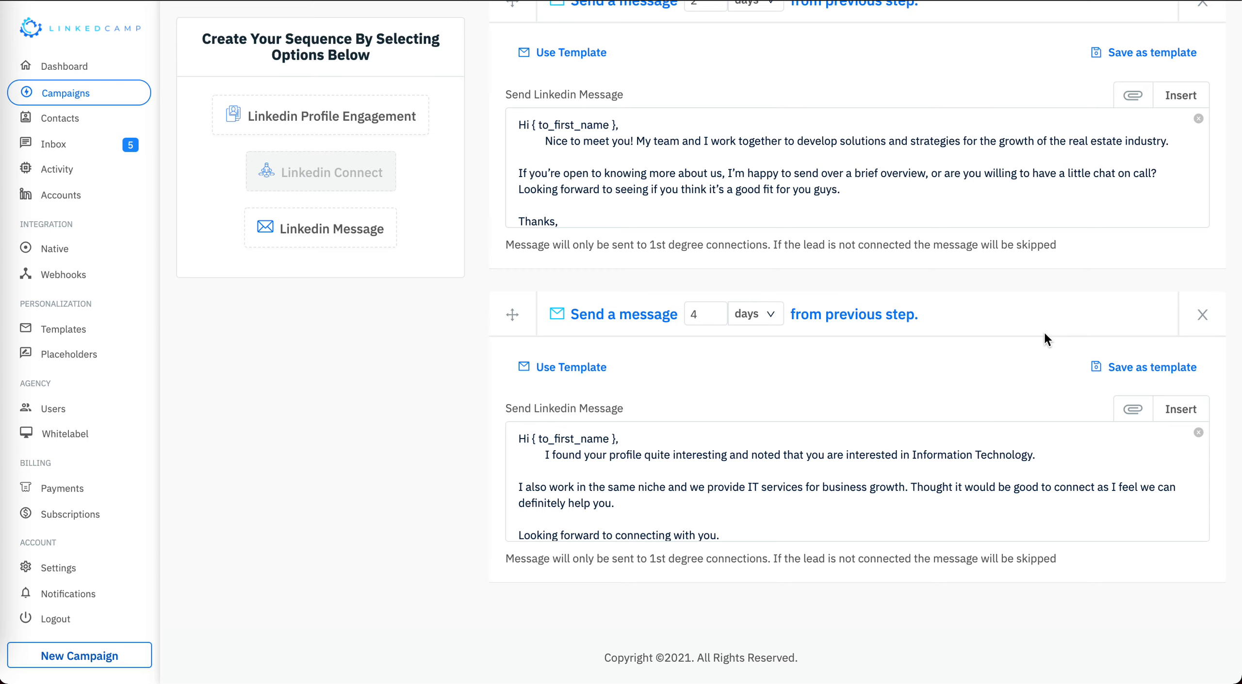
pyautogui.click(715, 506)
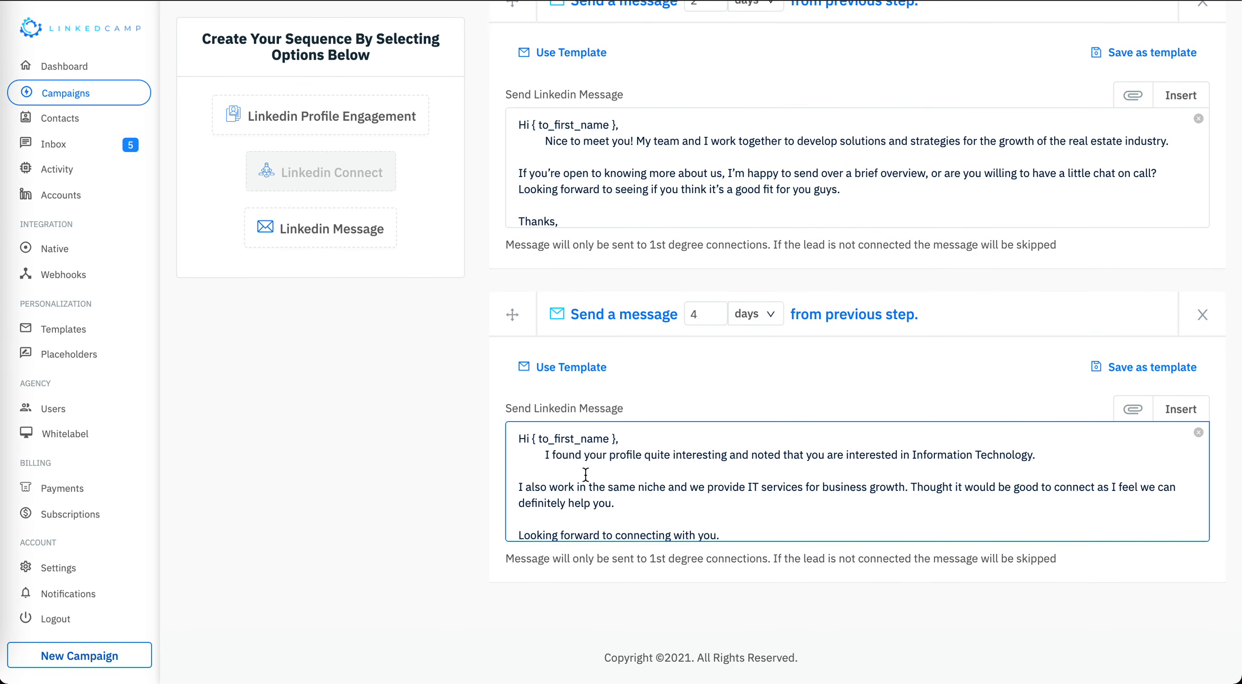
pyautogui.click(1021, 313)
pyautogui.scroll(2, 937, 319)
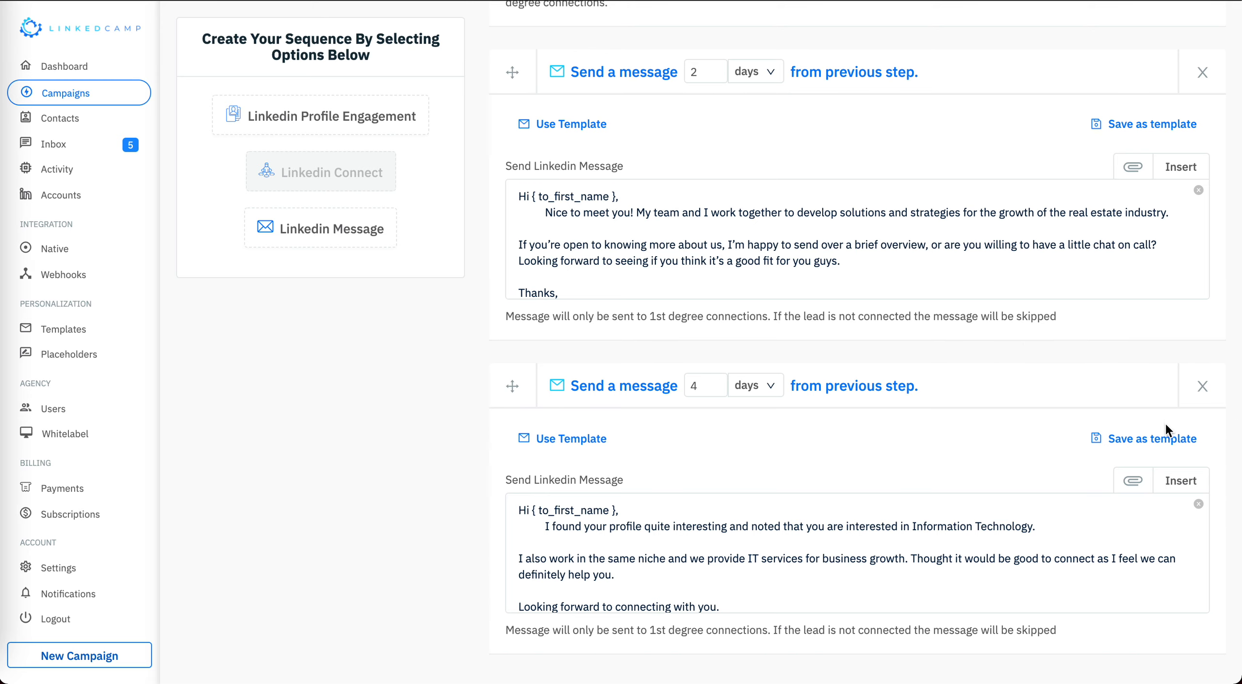
pyautogui.click(1151, 438)
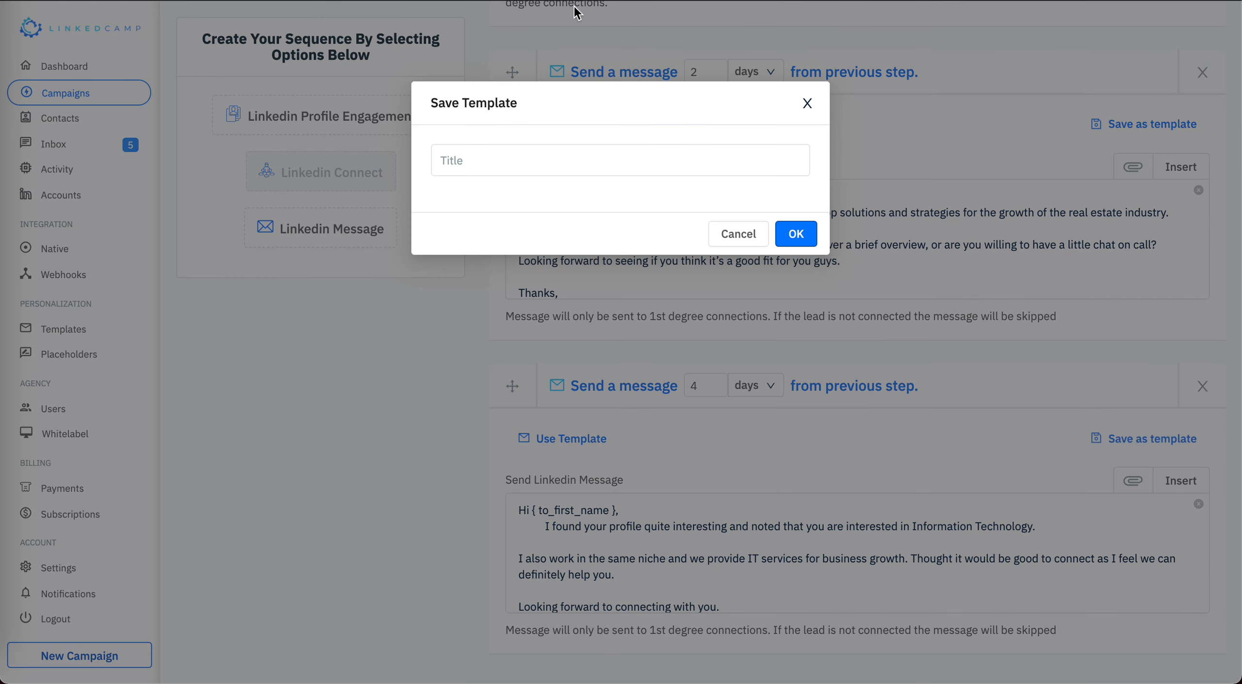
pyautogui.click(733, 238)
# Step: Review the whole sequence, checking each step's delay, the connection note, the follow-up text and both LinkedIn messages
pyautogui.scroll(5, 902, 316)
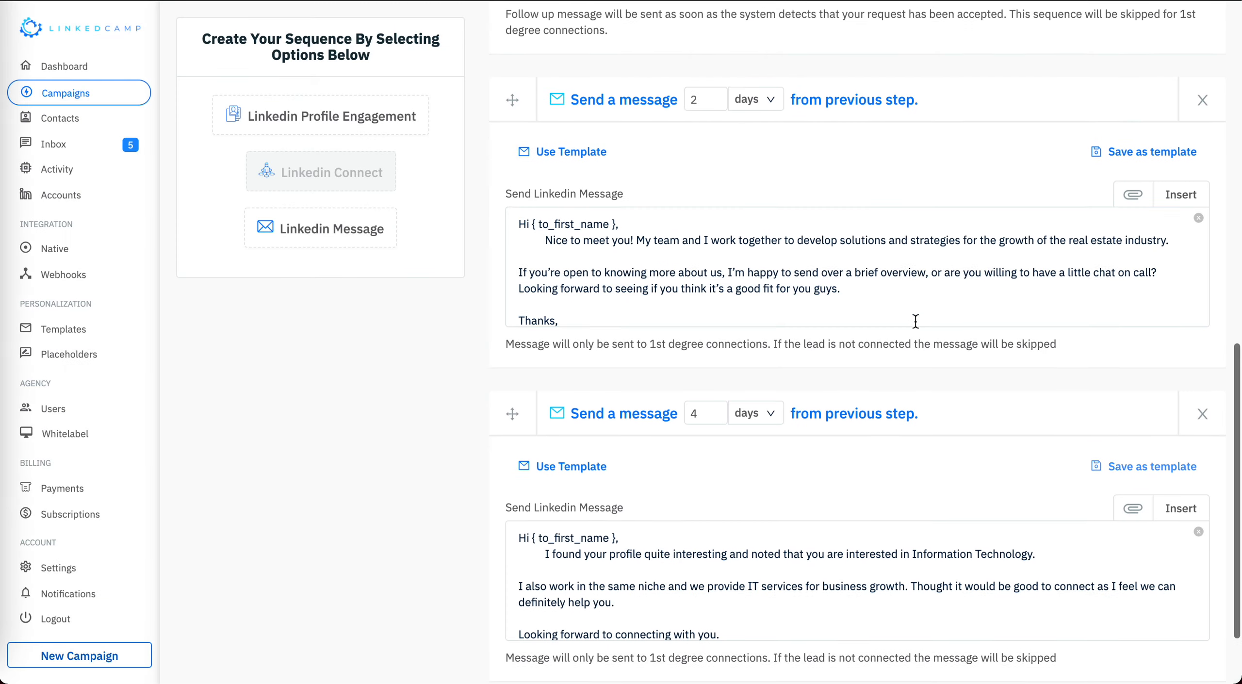
pyautogui.scroll(15, 914, 327)
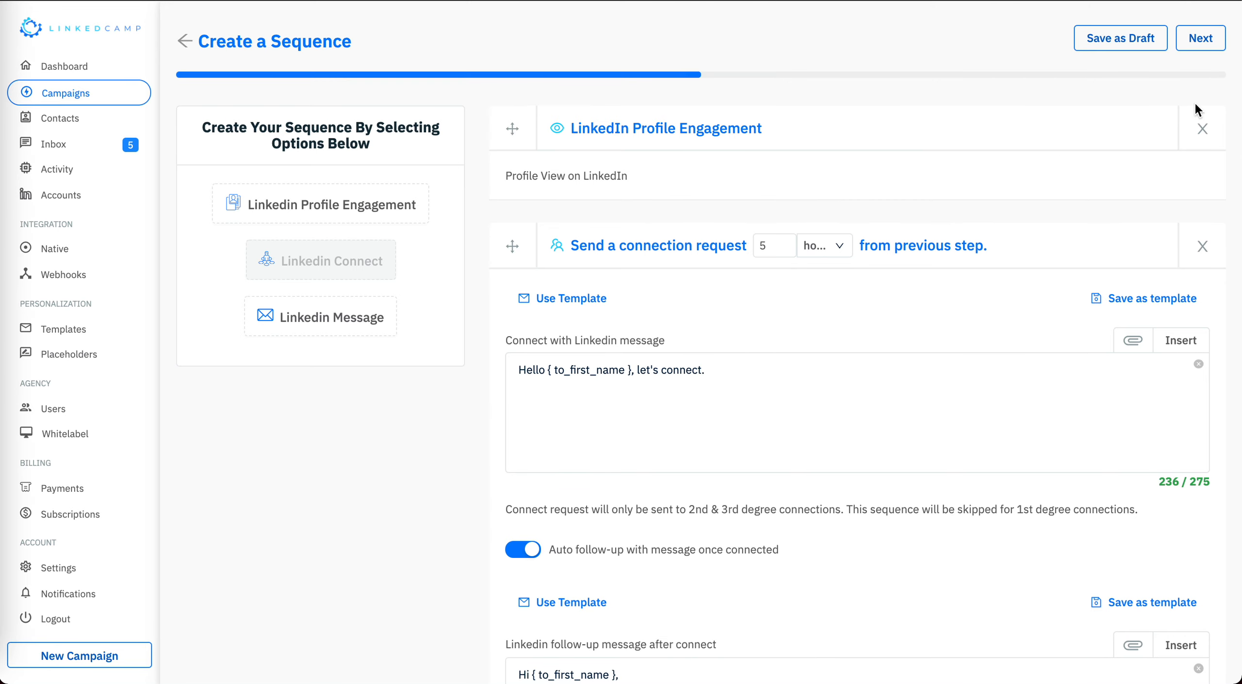
pyautogui.scroll(-8, 897, 291)
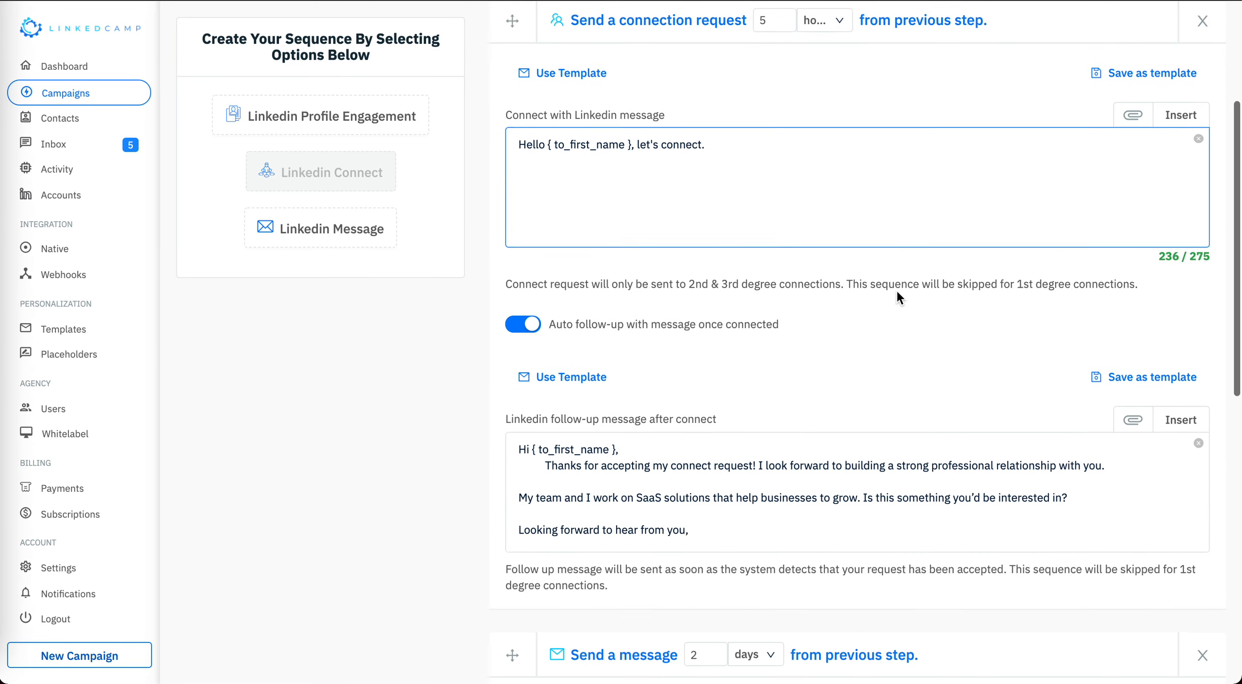
pyautogui.scroll(-12, 906, 506)
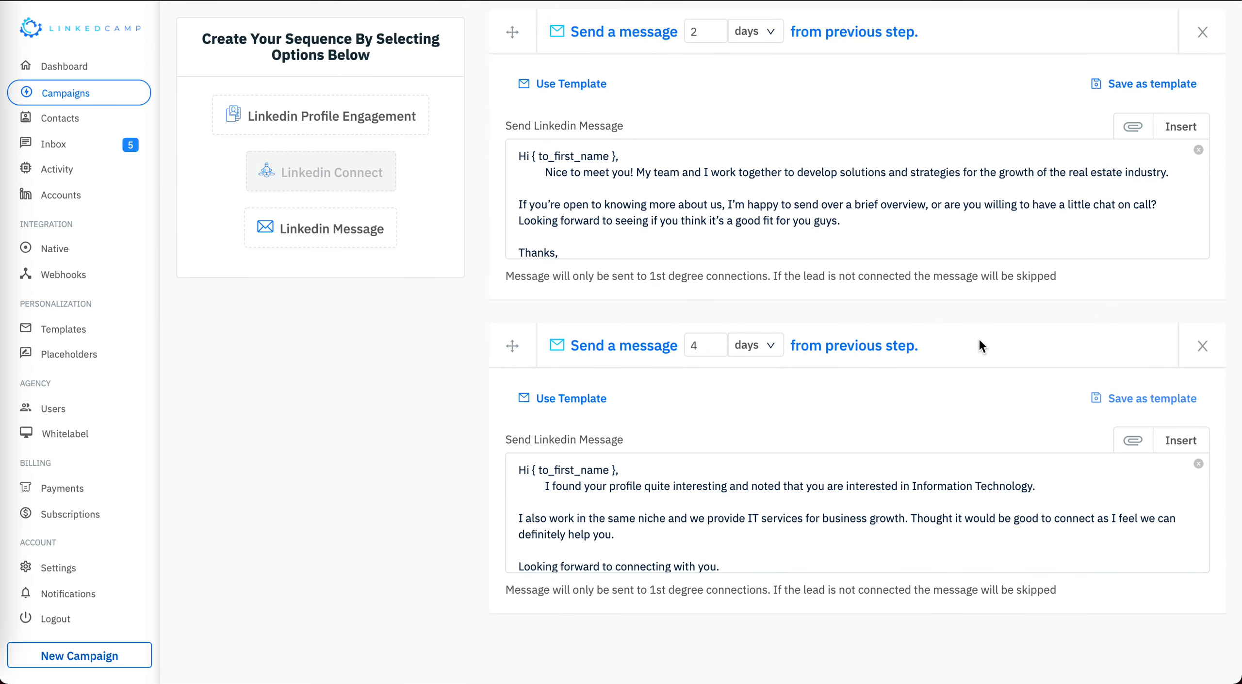
pyautogui.scroll(3, 1229, 173)
pyautogui.scroll(10, 1228, 172)
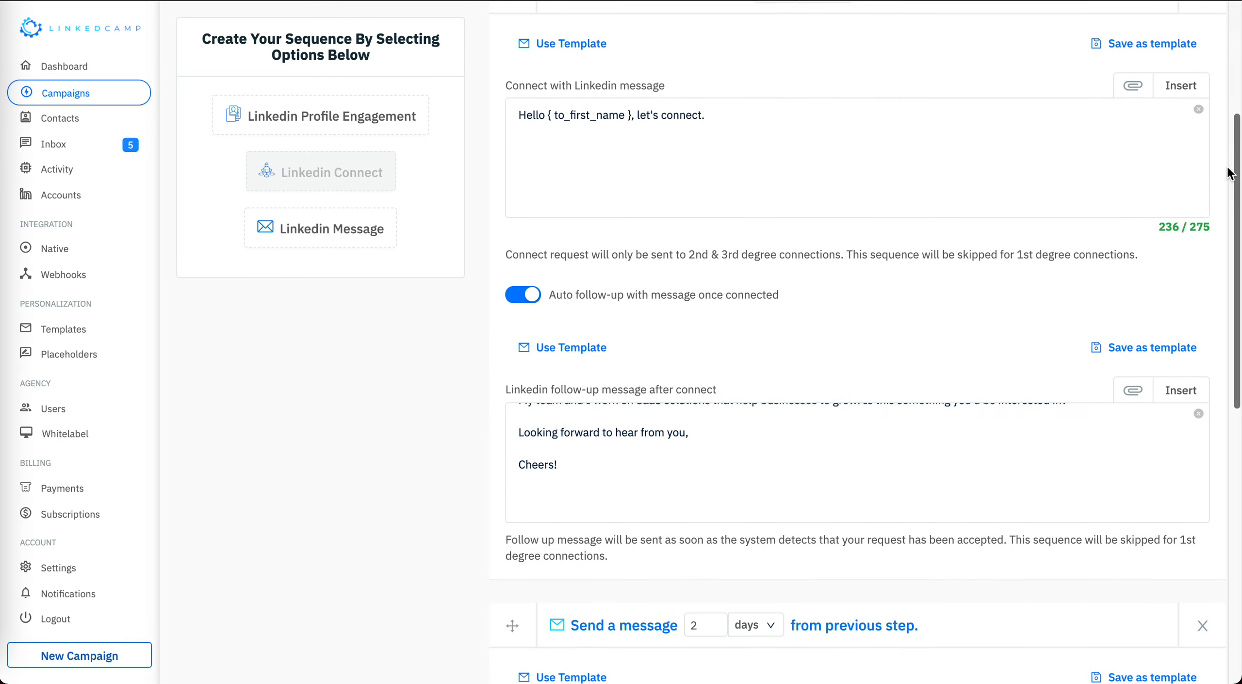
pyautogui.scroll(3, 935, 492)
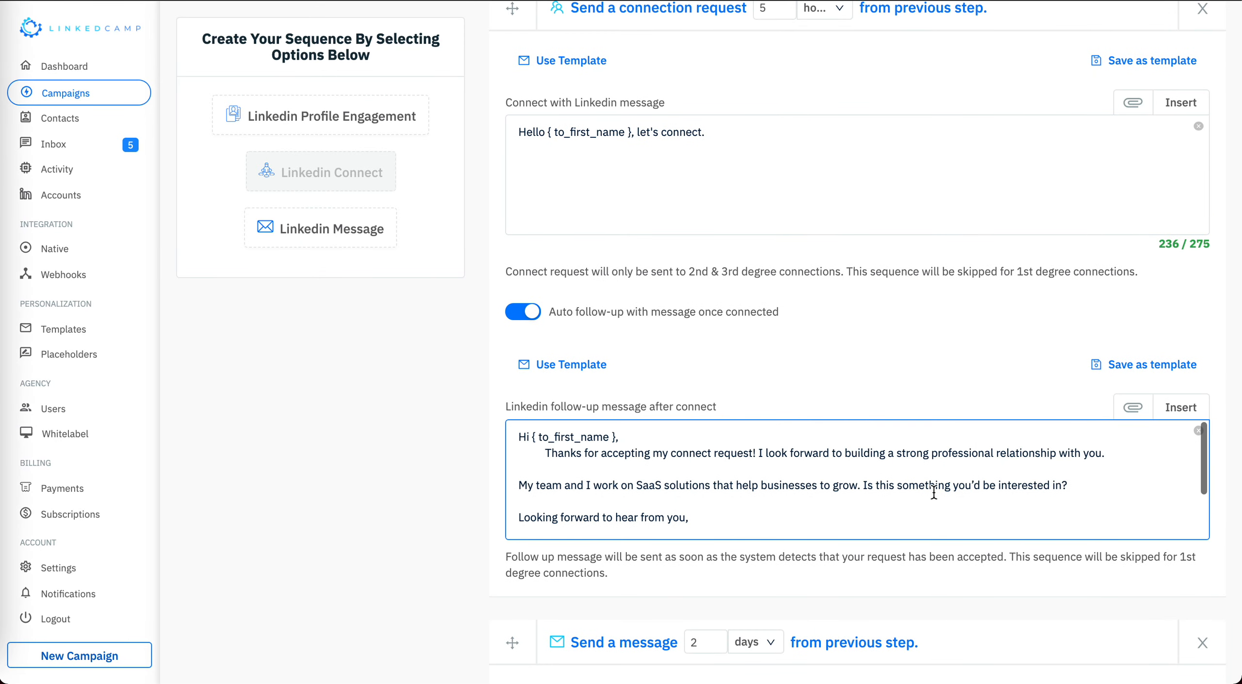
pyautogui.doubleClick(799, 456)
pyautogui.tripleClick(799, 456)
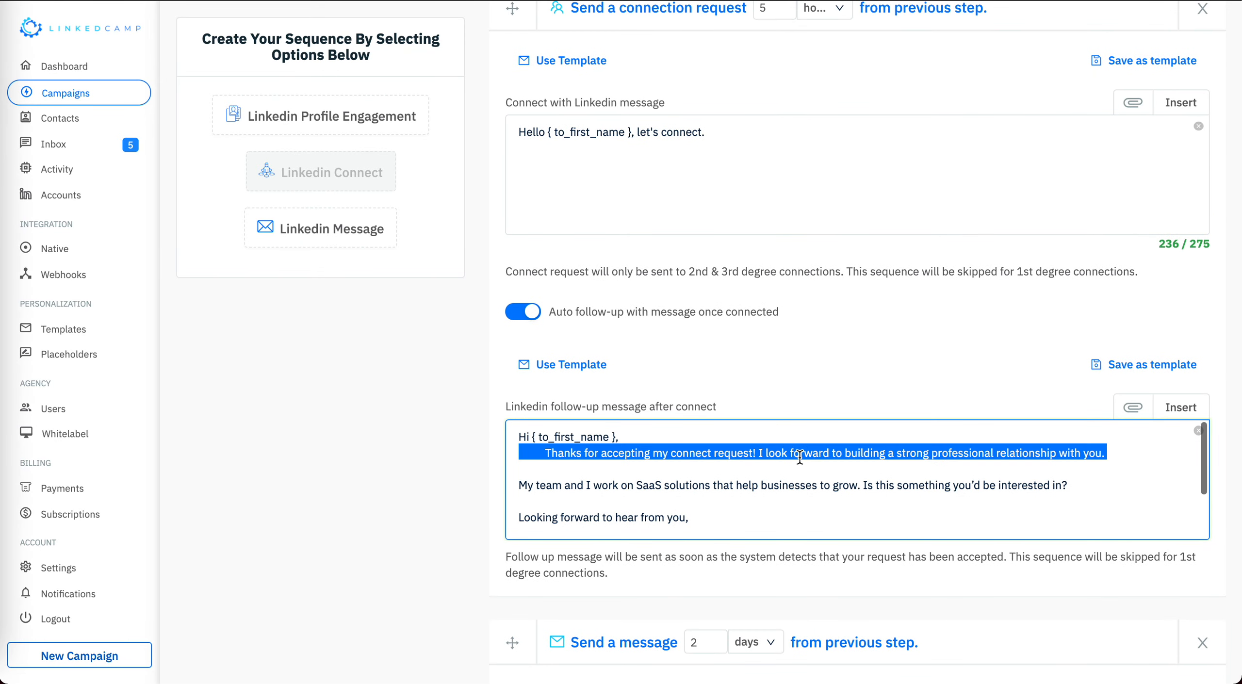
pyautogui.scroll(-2, 1227, 370)
pyautogui.scroll(-9, 1226, 370)
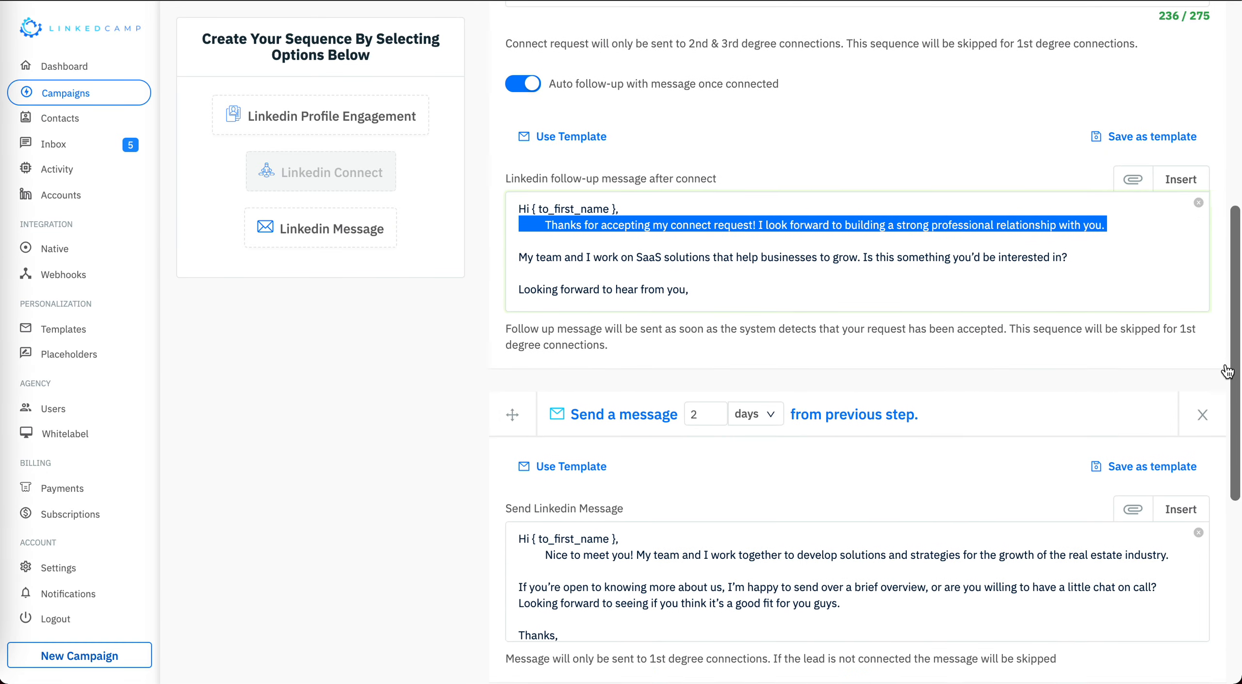
pyautogui.scroll(-2, 1204, 498)
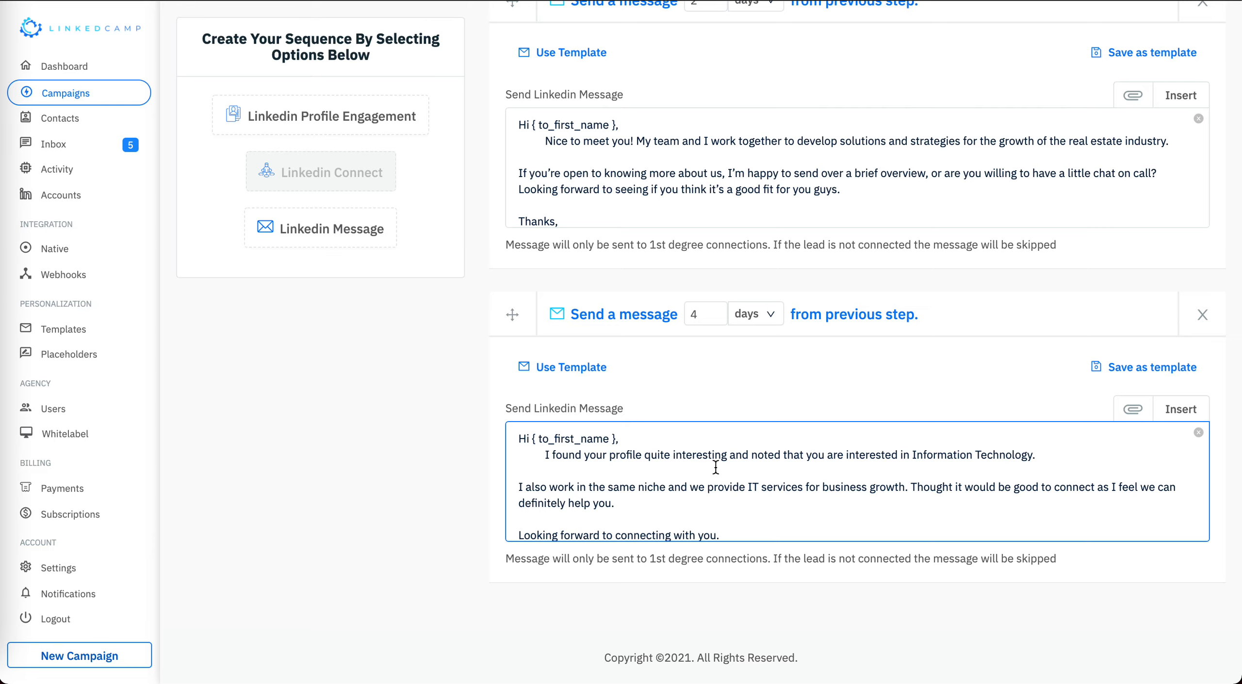
pyautogui.scroll(6, 794, 400)
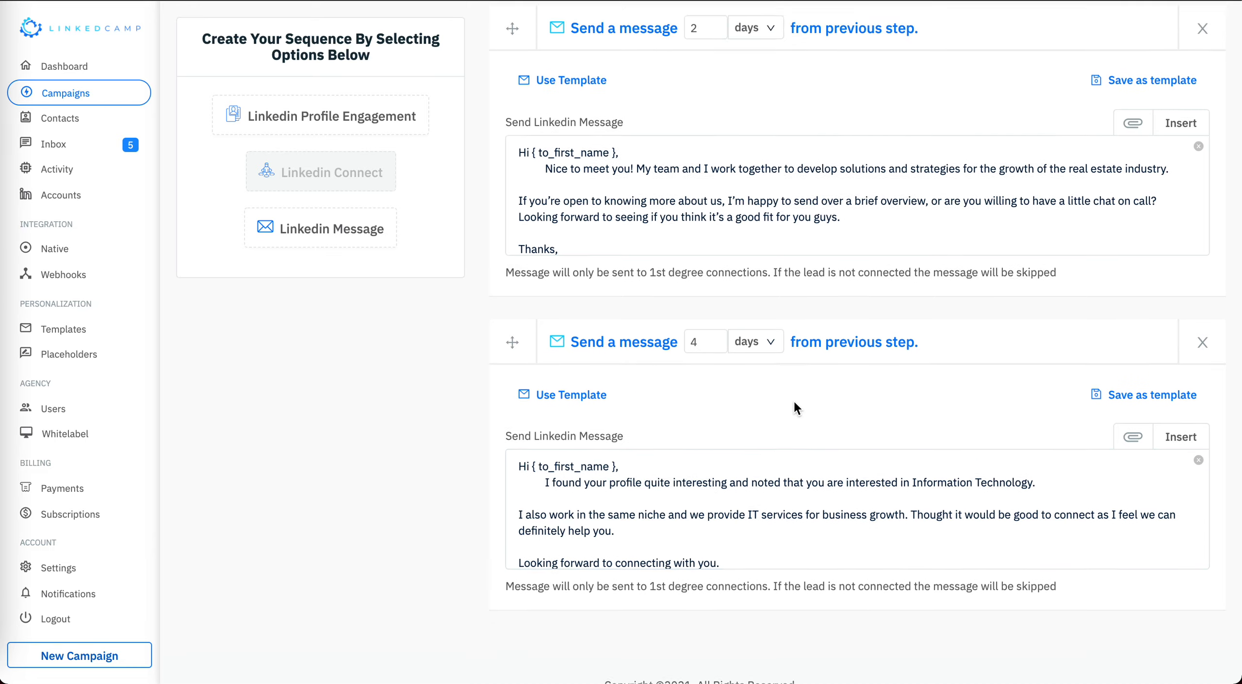
pyautogui.scroll(9, 793, 400)
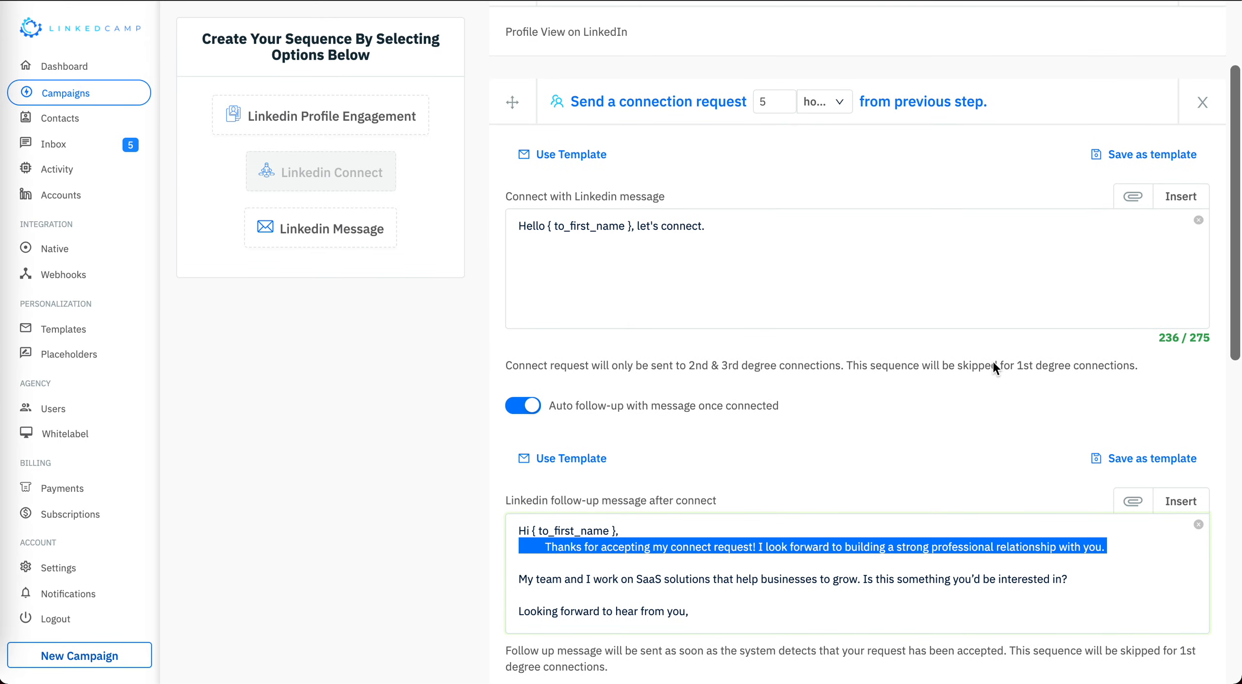
pyautogui.click(974, 527)
# Step: Proceed to the campaign overview and set the automation scheduler's timezone to America/New York
pyautogui.scroll(3, 970, 253)
pyautogui.click(1209, 43)
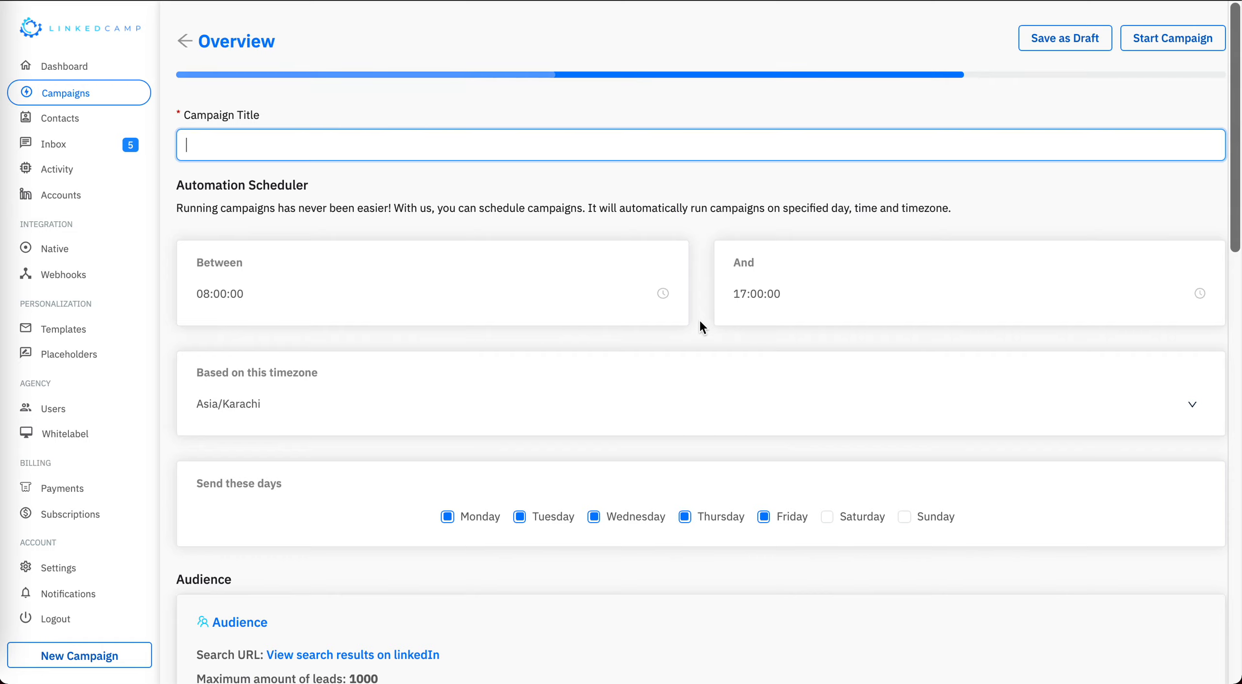
pyautogui.click(583, 405)
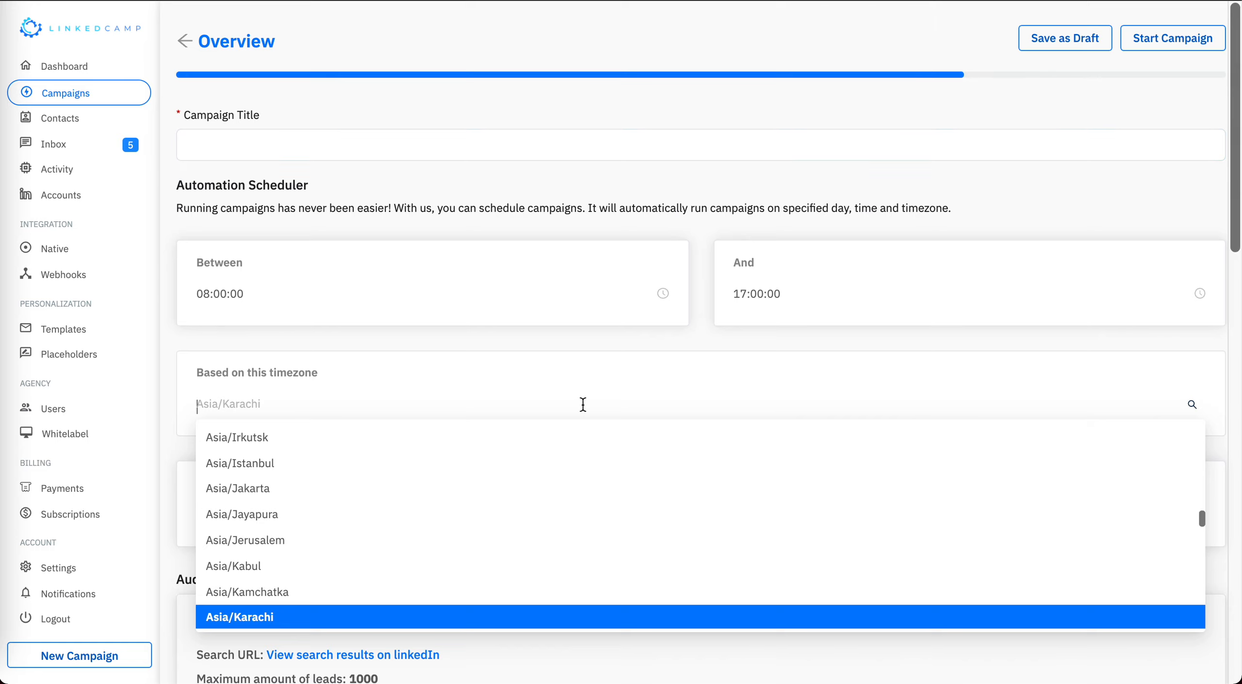
pyautogui.write('new')
pyautogui.press('Return')
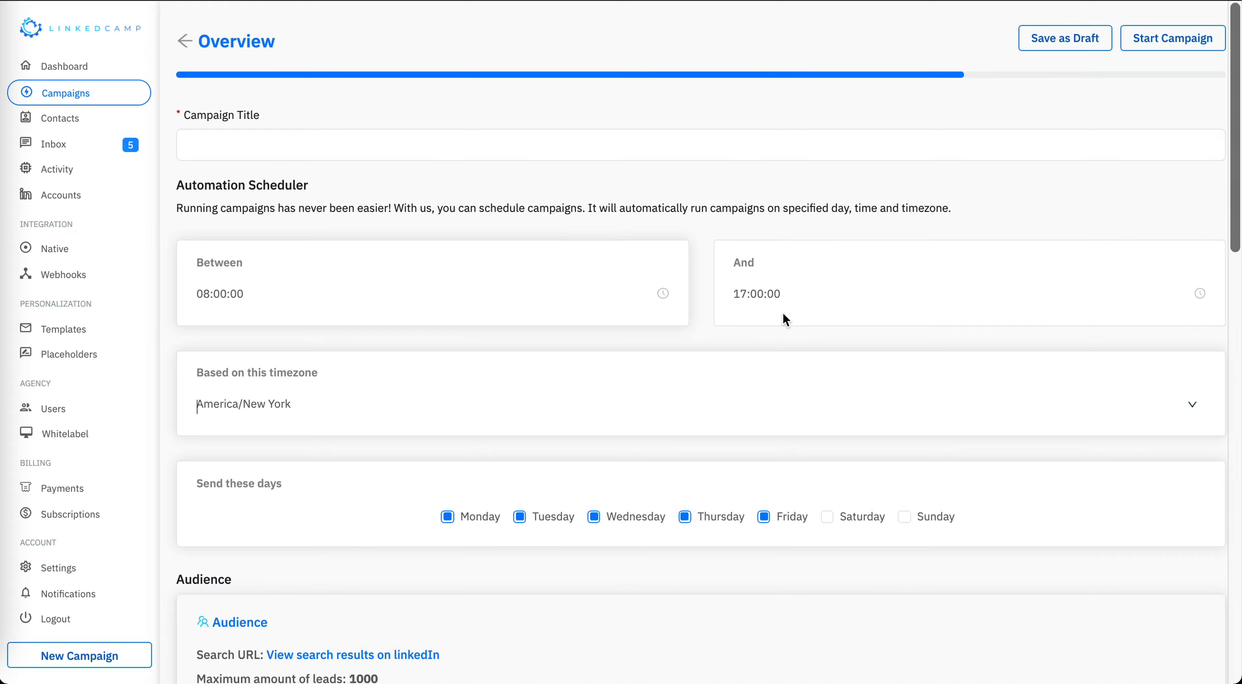
# Step: Review the campaign overview's sending days, audience settings and the messages and delays of every sequence step
pyautogui.scroll(-3, 779, 350)
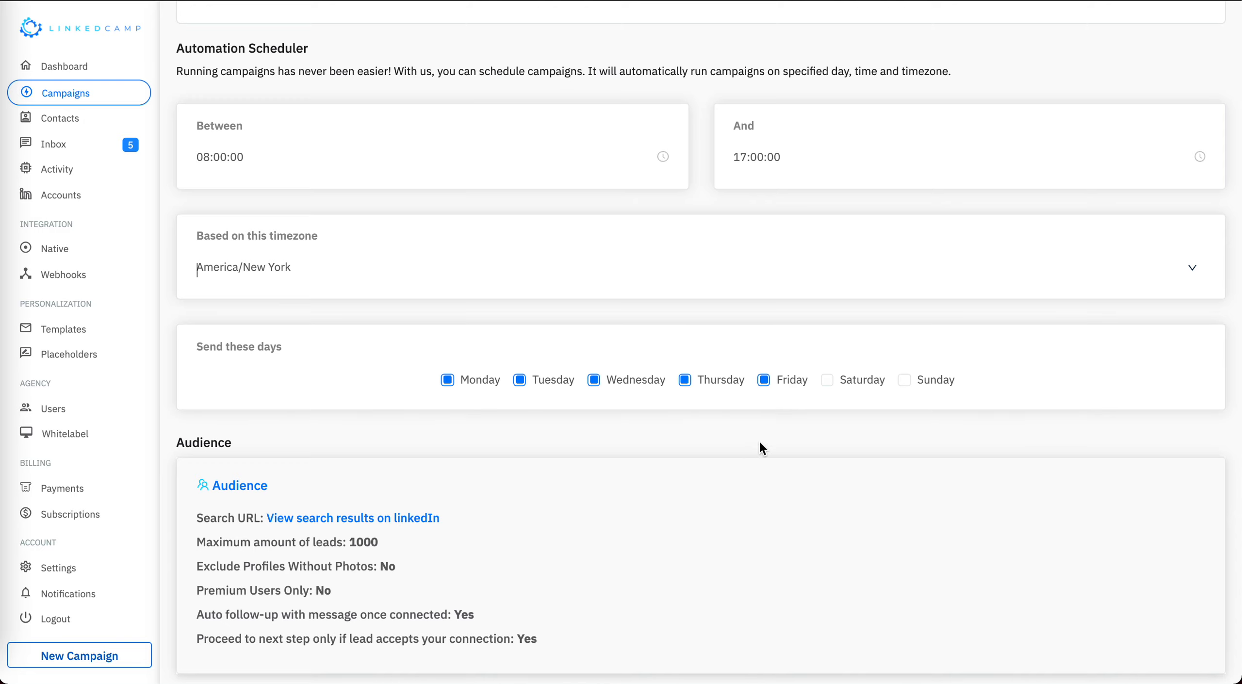
pyautogui.scroll(-2, 825, 454)
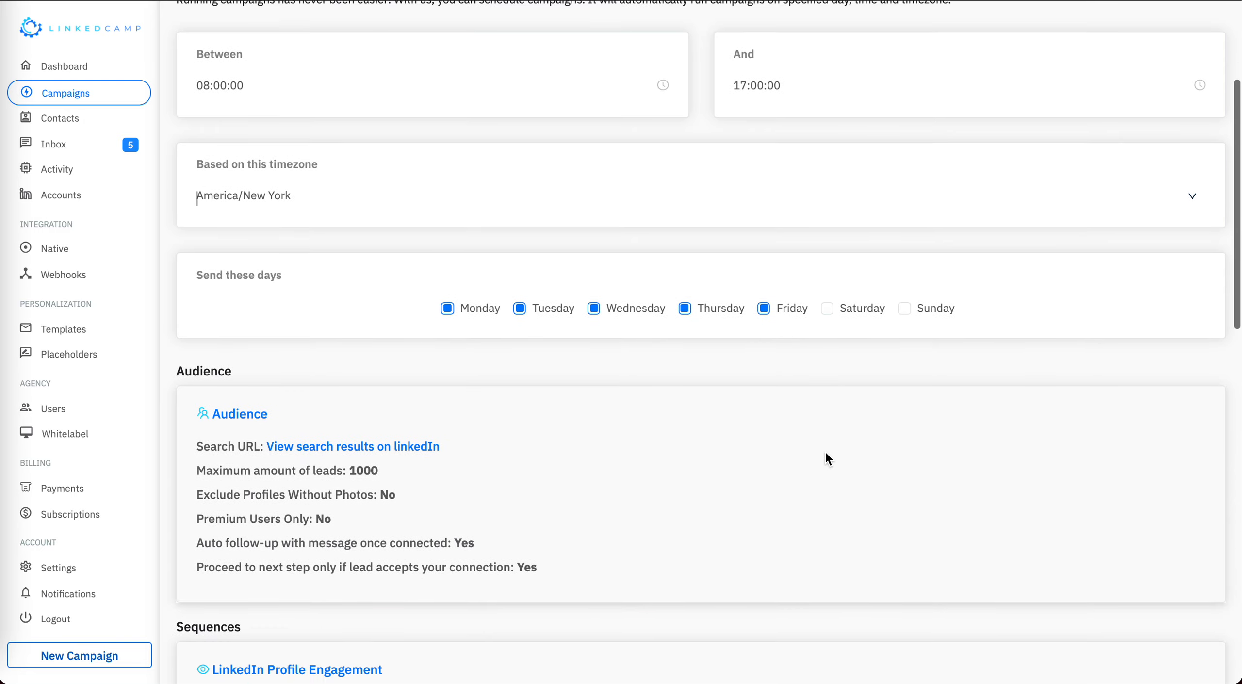
pyautogui.scroll(-10, 879, 413)
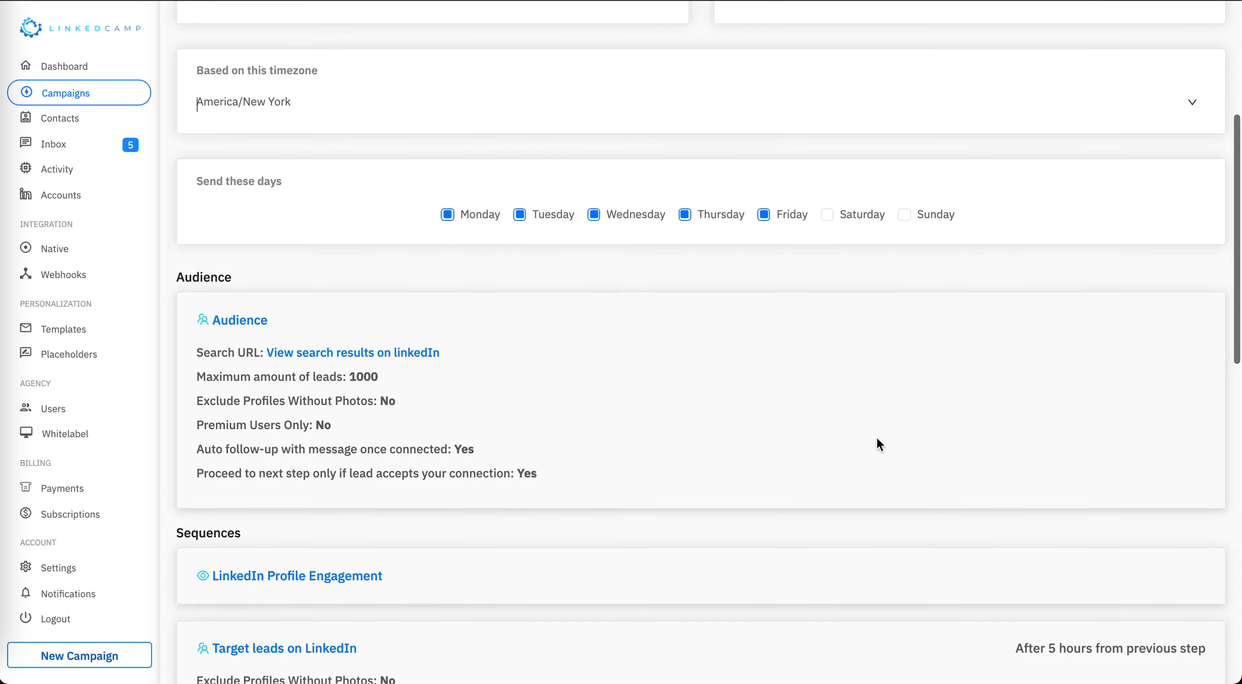
pyautogui.scroll(-11, 675, 473)
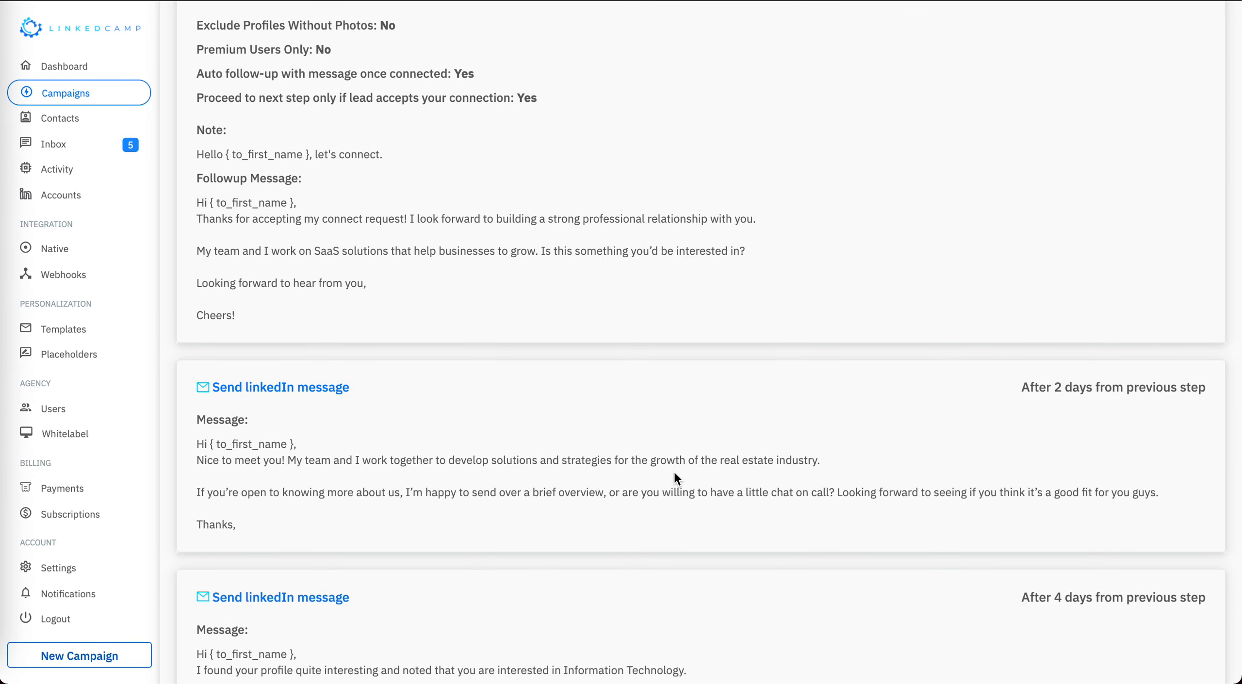
pyautogui.scroll(-6, 674, 478)
pyautogui.scroll(18, 674, 473)
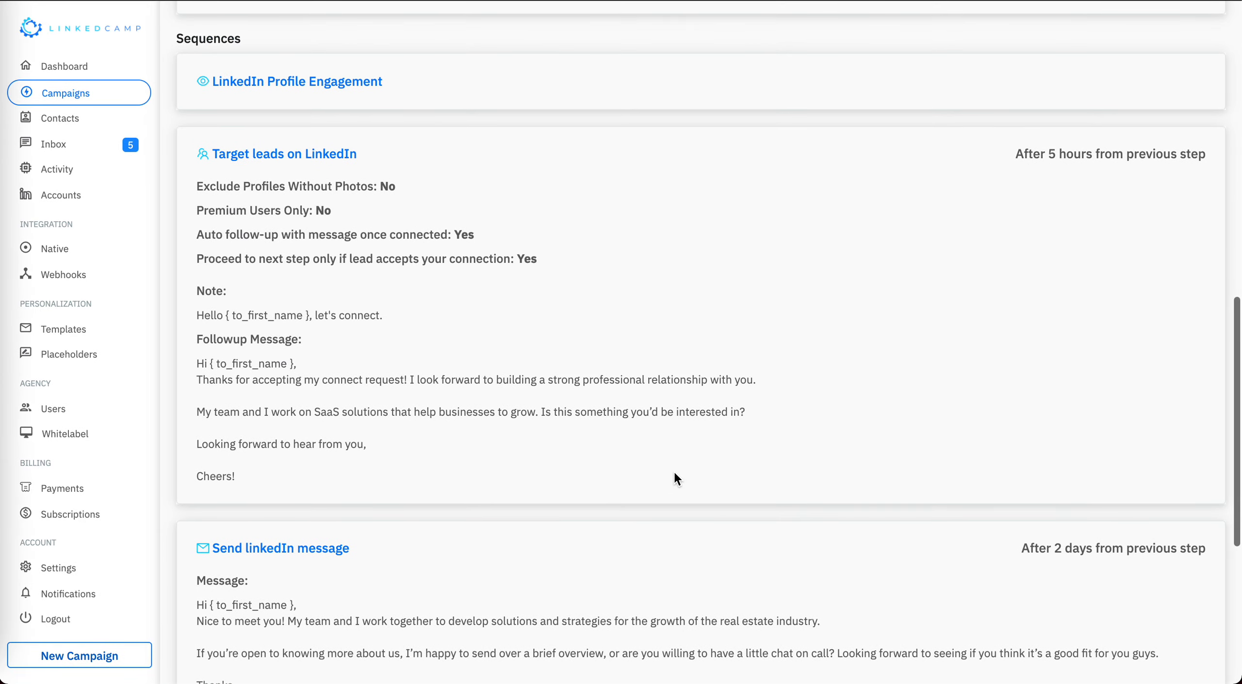
pyautogui.scroll(15, 674, 473)
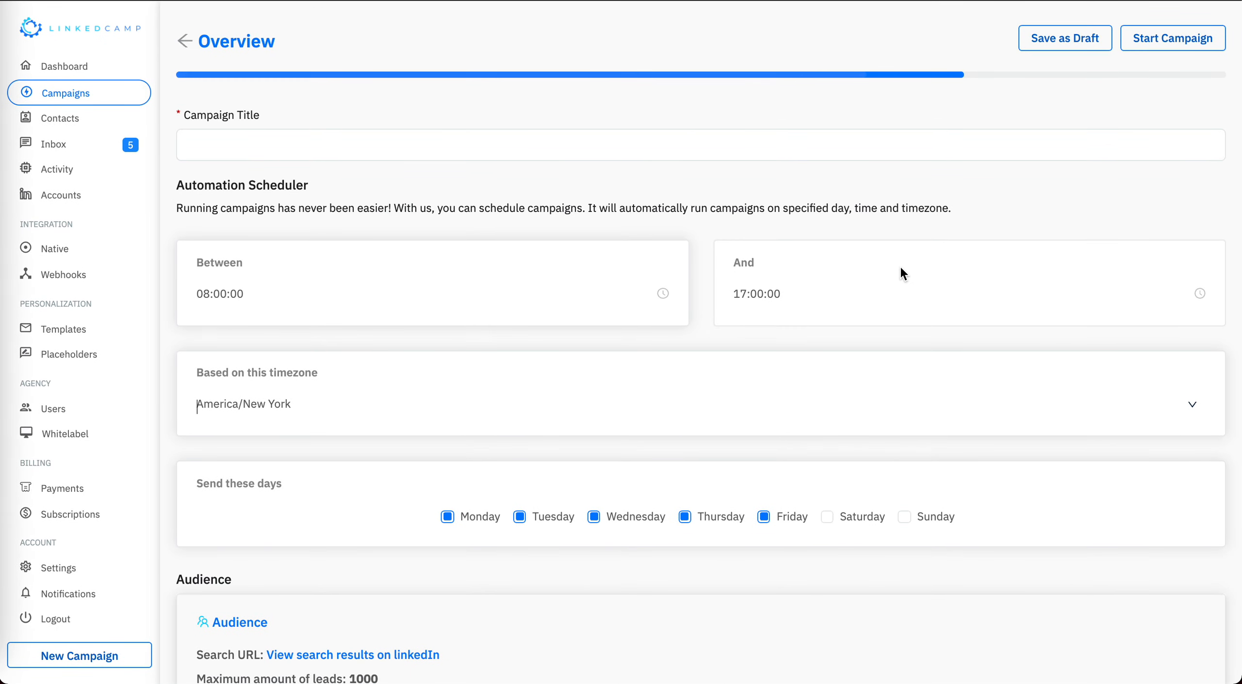
# Step: Title the campaign "Connect Camp 1" and start it
pyautogui.click(901, 139)
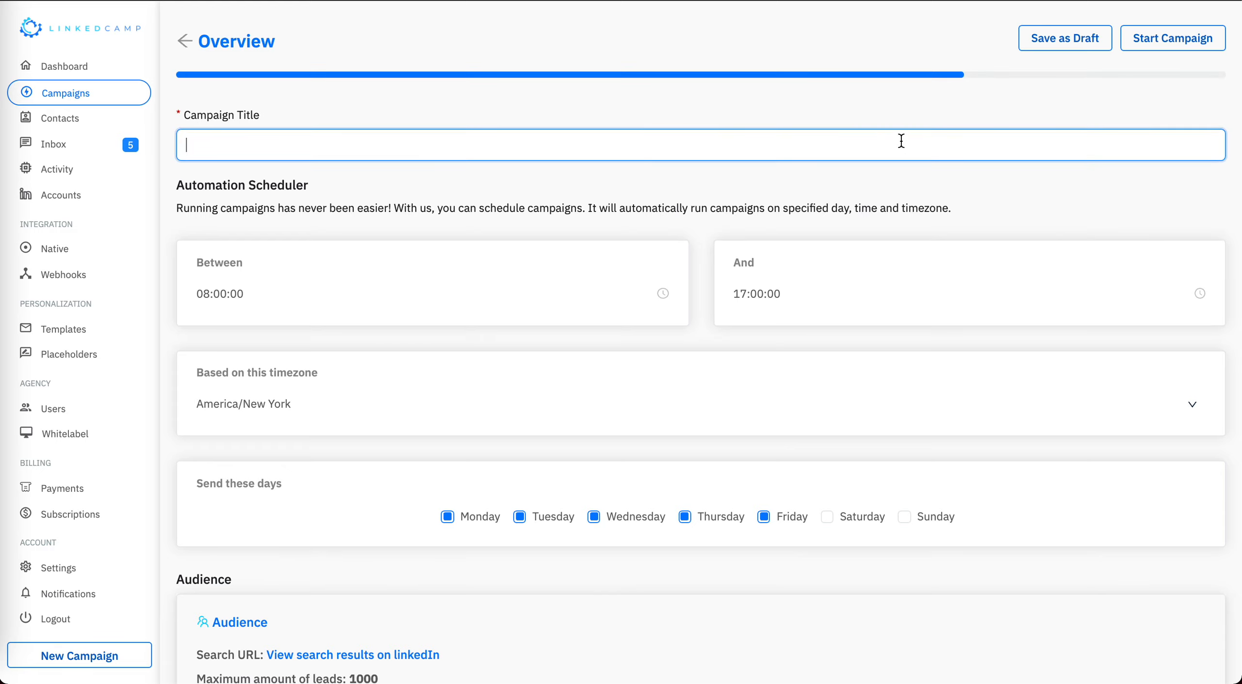
pyautogui.write('Connect Camp 1')
pyautogui.click(1162, 49)
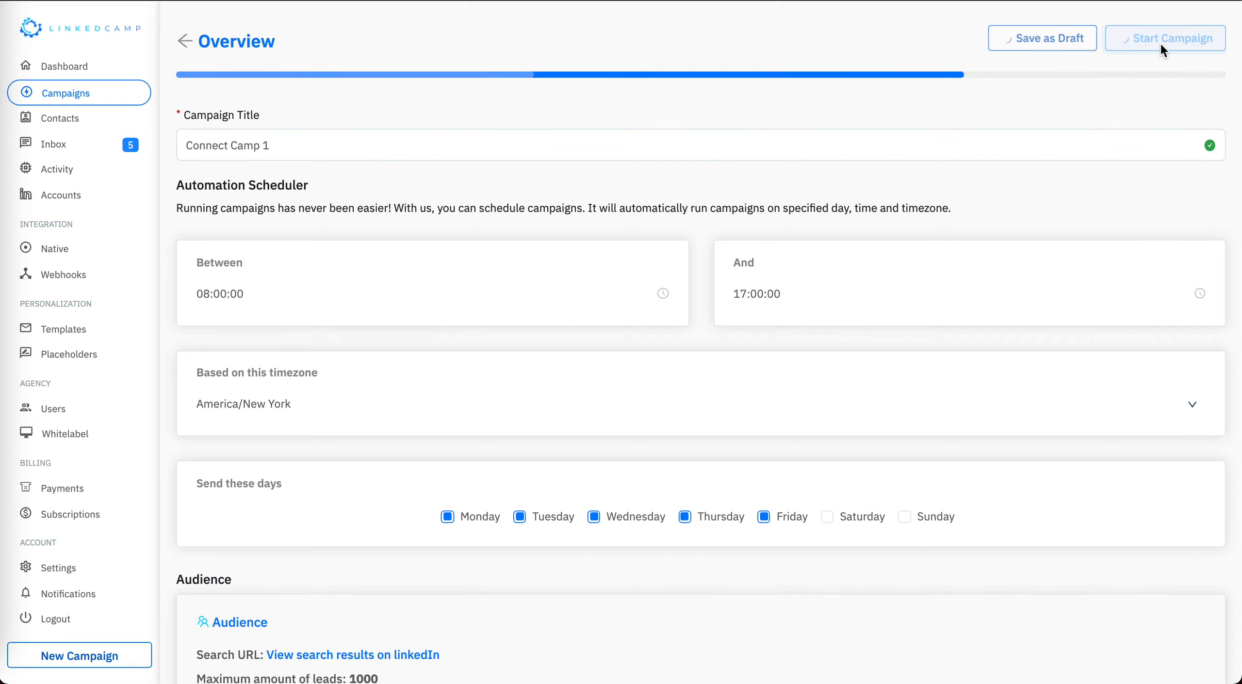